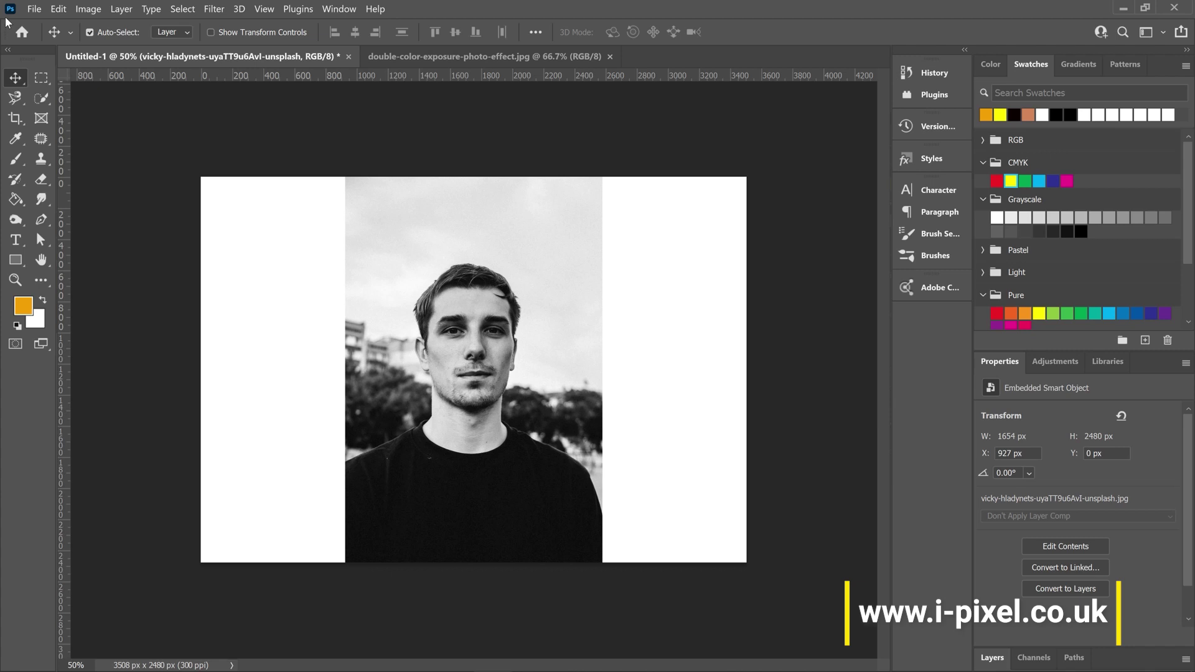
Step: Check the reference, then box-select the man from hair to shoulders with the Object Selection Tool
left_click(453, 57)
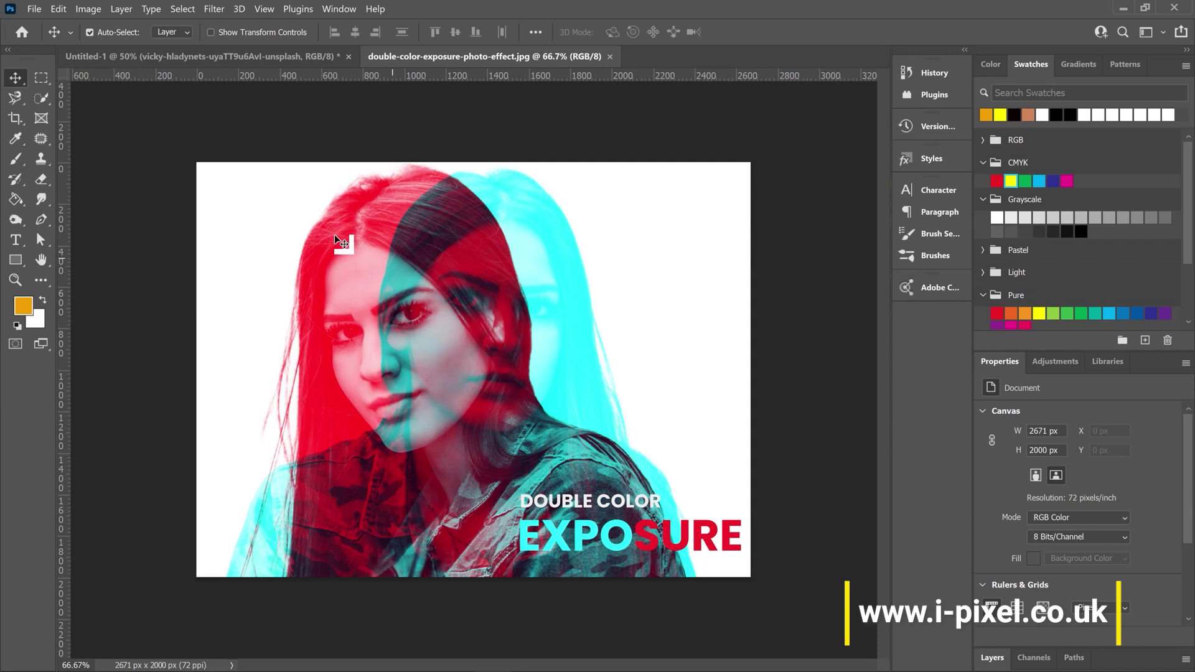
left_click(200, 57)
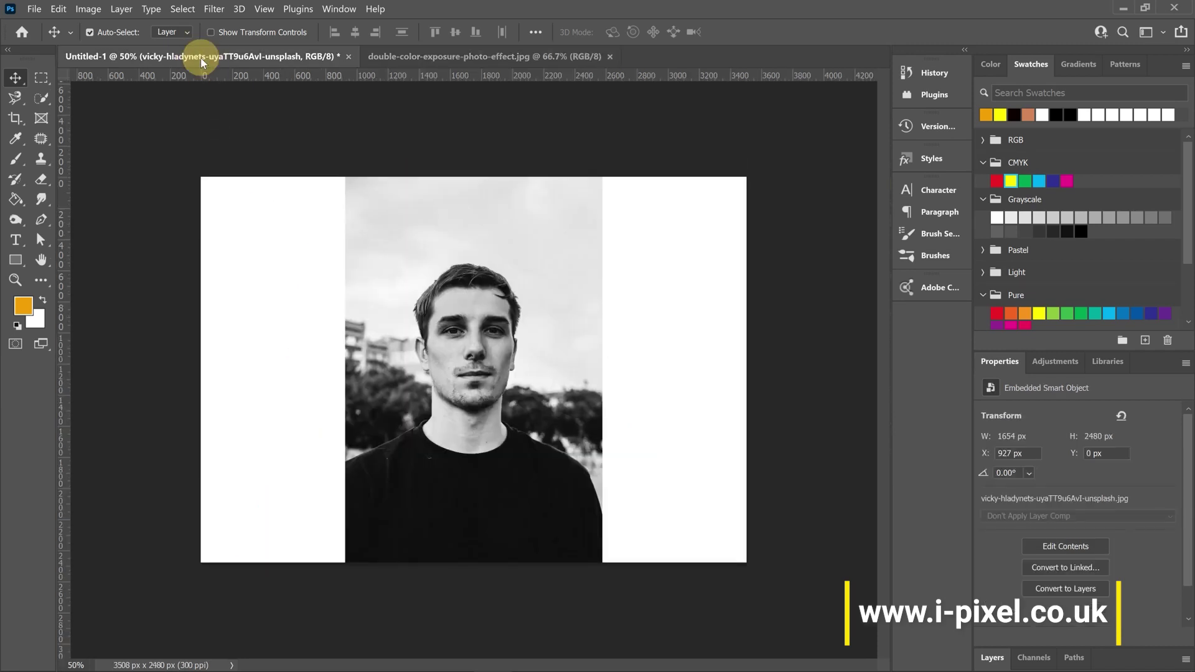
left_click(41, 98)
left_click(118, 97)
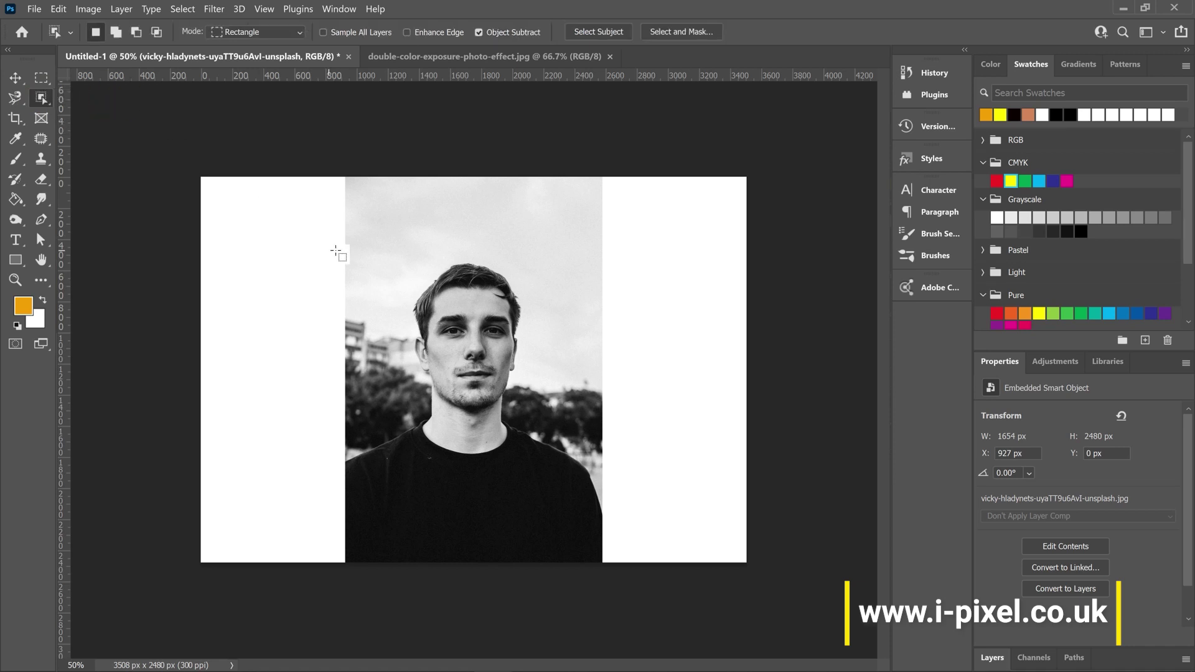
left_click_drag(351, 249, 620, 566)
left_click_drag(341, 241, 619, 581)
Step: In Select and Mask at 200%, brush the ear into the selection and refine below the earlobe
left_click(672, 35)
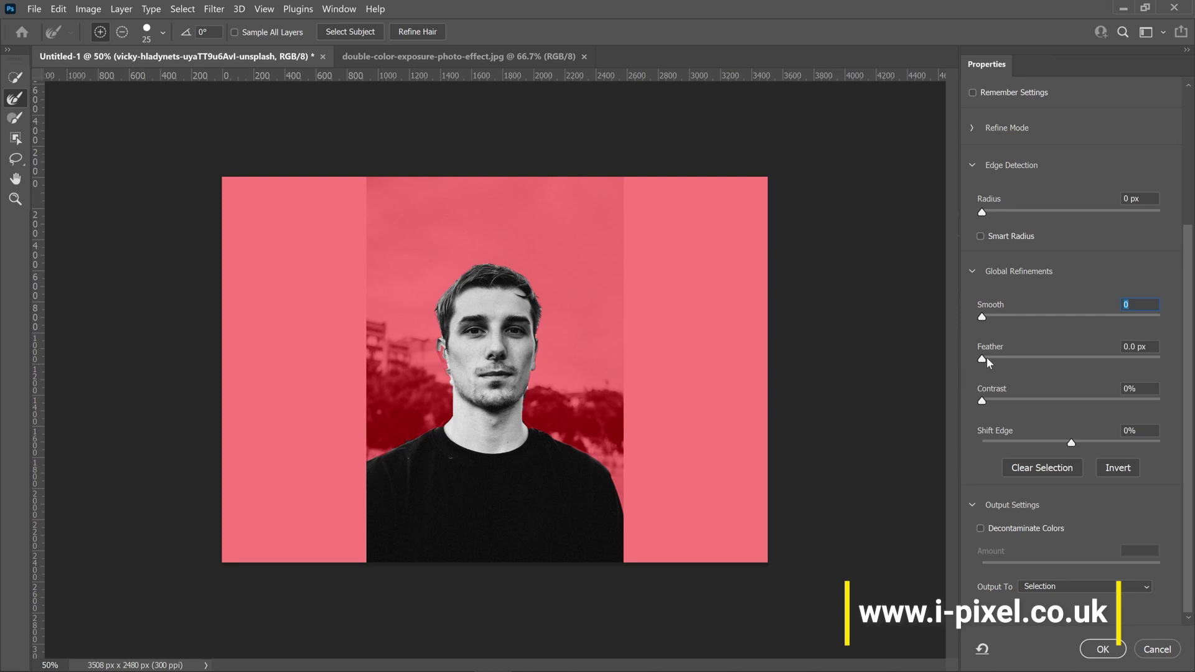
key("ctrl+plus")
key("ctrl+plus")
key("ctrl+plus")
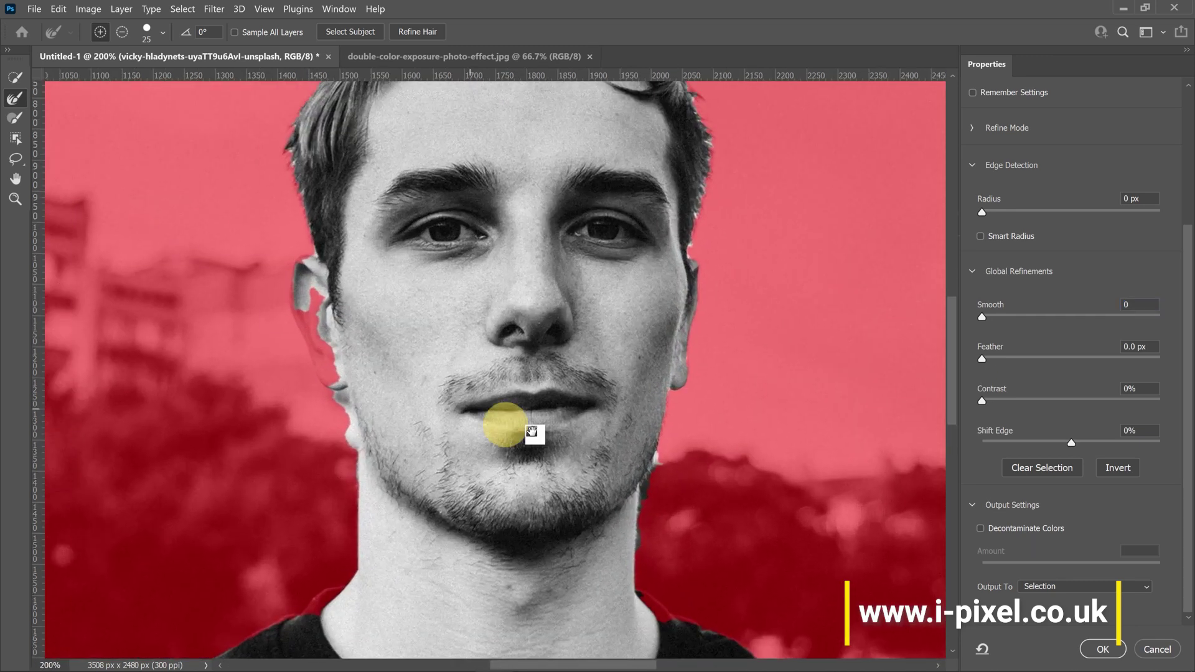
left_click_drag(507, 421, 546, 433)
left_click(15, 117)
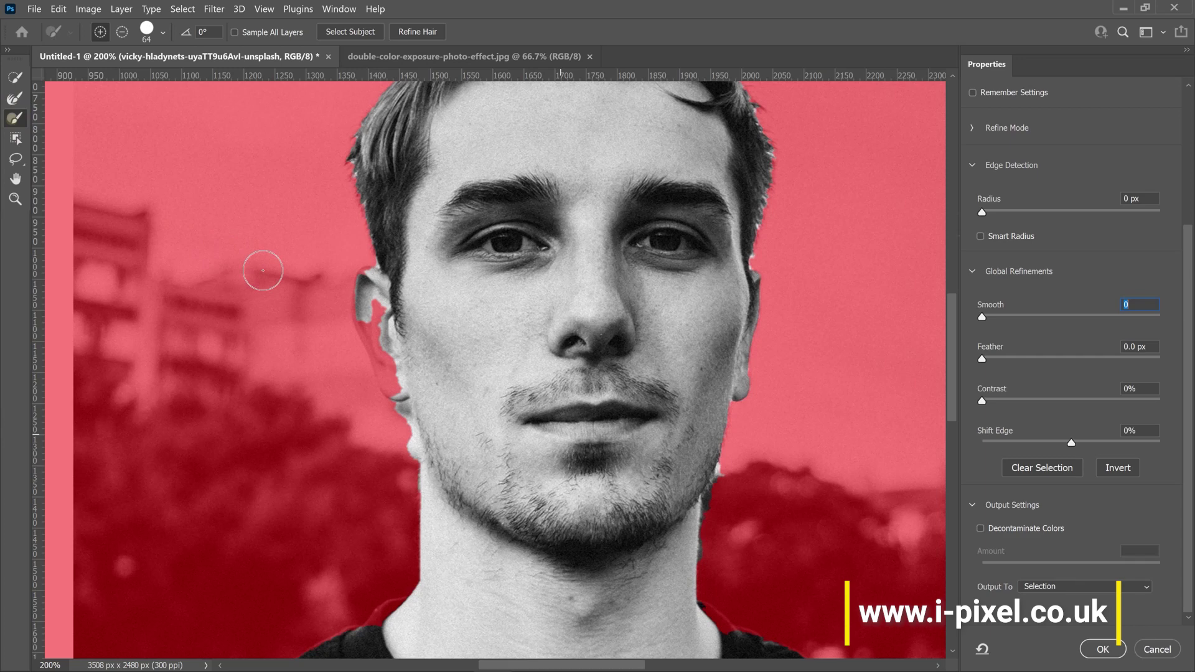
mouse_move(367, 305)
left_mouse_down()
mouse_move(413, 347)
mouse_move(382, 326)
mouse_move(405, 374)
mouse_move(381, 338)
mouse_move(375, 295)
mouse_move(587, 355)
left_mouse_up()
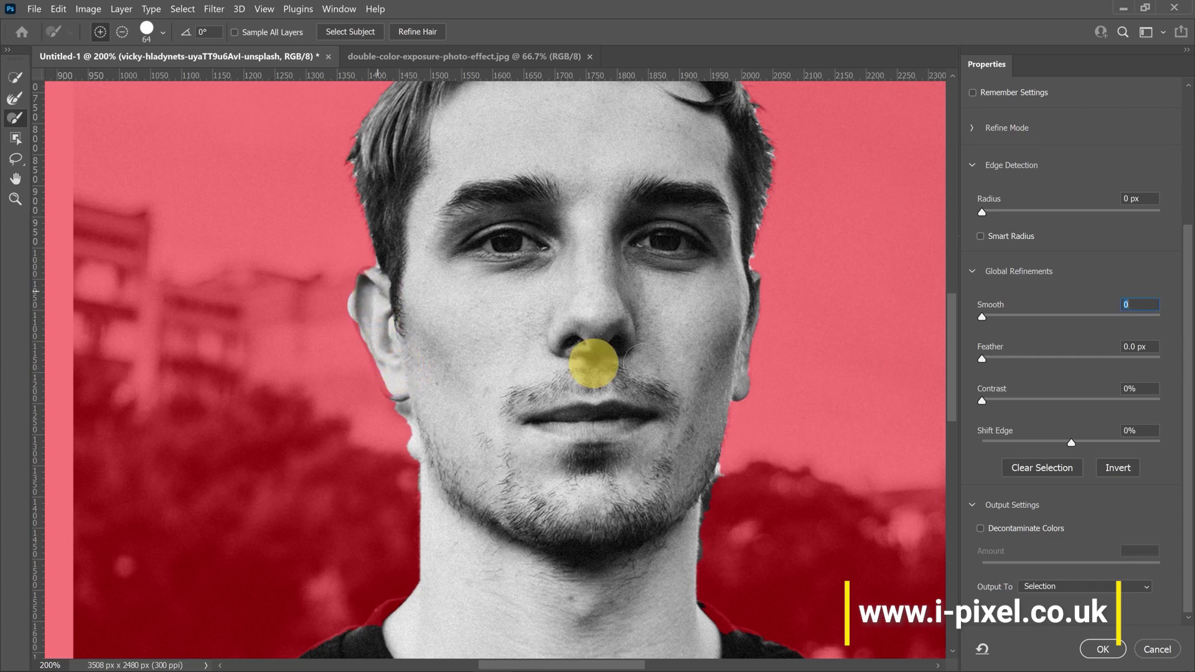
left_click(11, 100)
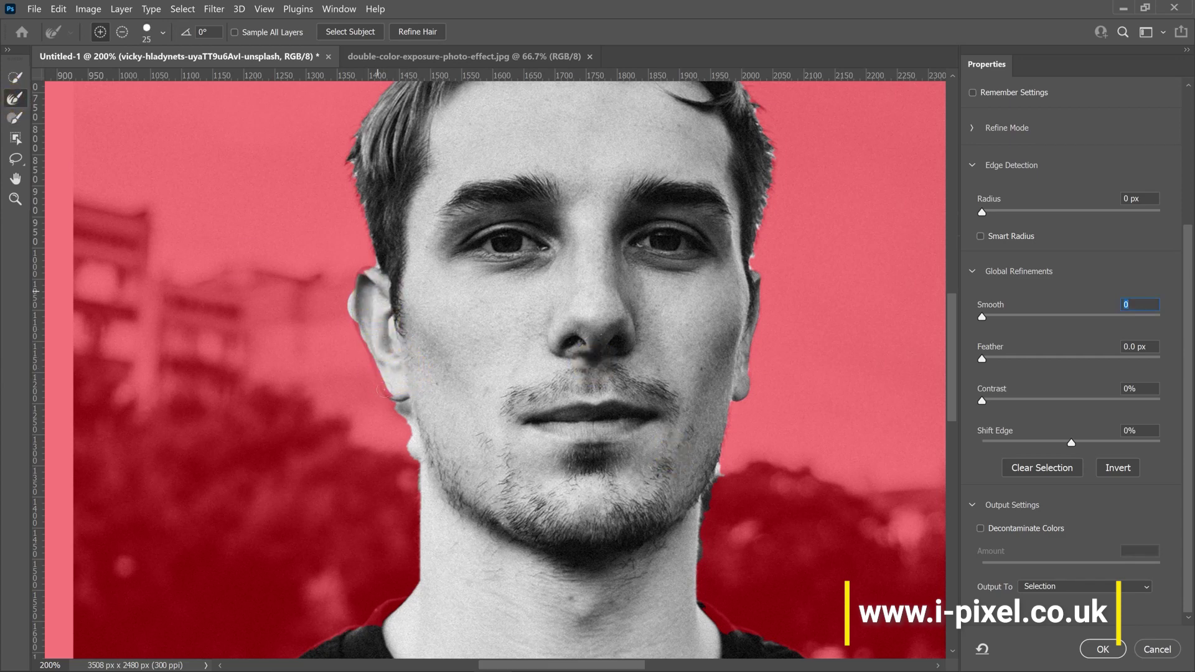
left_click_drag(382, 370, 388, 416)
Step: Lasso-subtract background slivers along the jaw, the right side of the neck and the collar
left_click(15, 156)
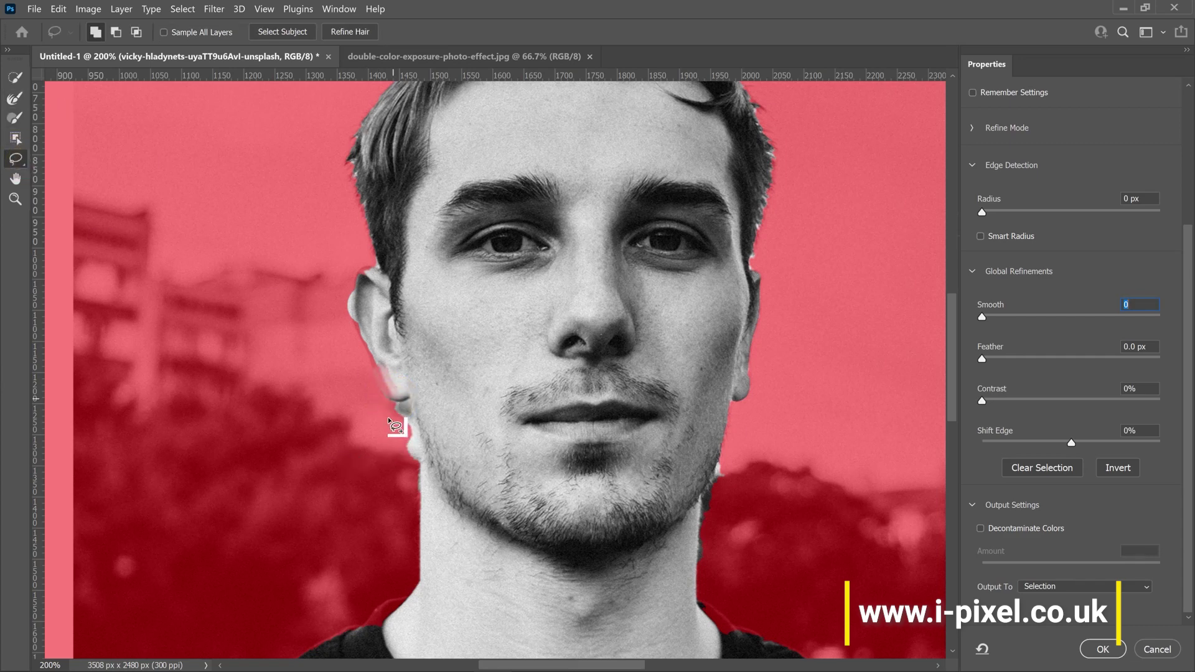
key("shift")
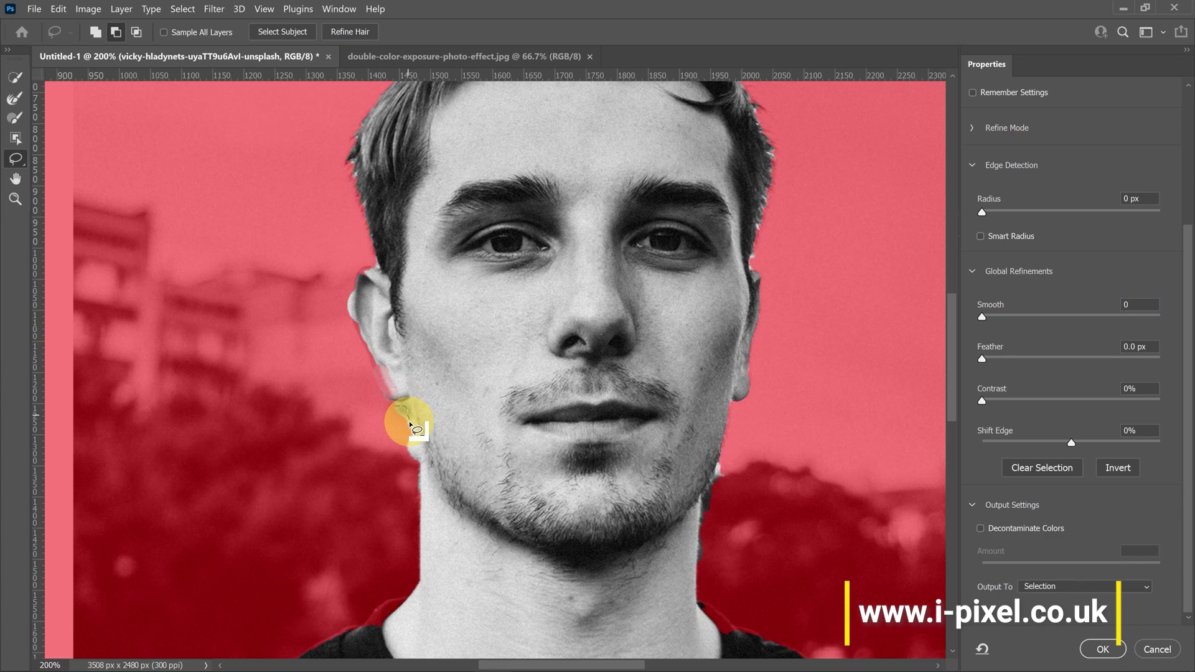
left_click_drag(408, 420, 393, 480)
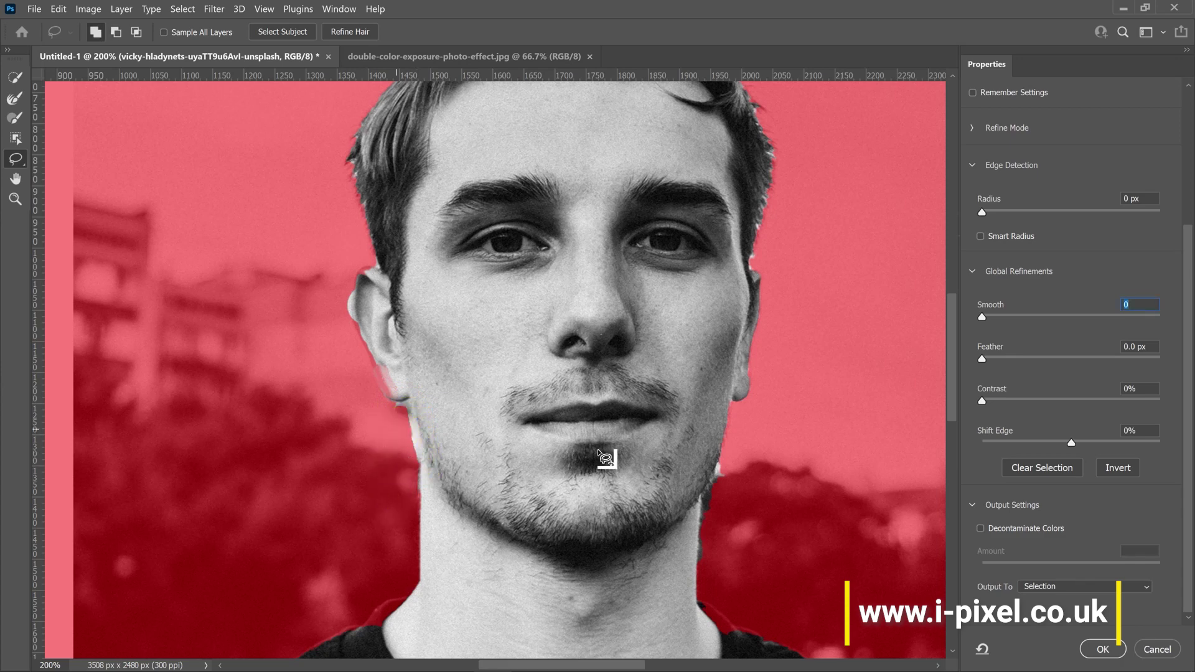
mouse_move(722, 464)
left_mouse_down()
mouse_move(705, 552)
mouse_move(726, 475)
mouse_move(699, 502)
mouse_move(699, 560)
mouse_move(707, 542)
left_mouse_up()
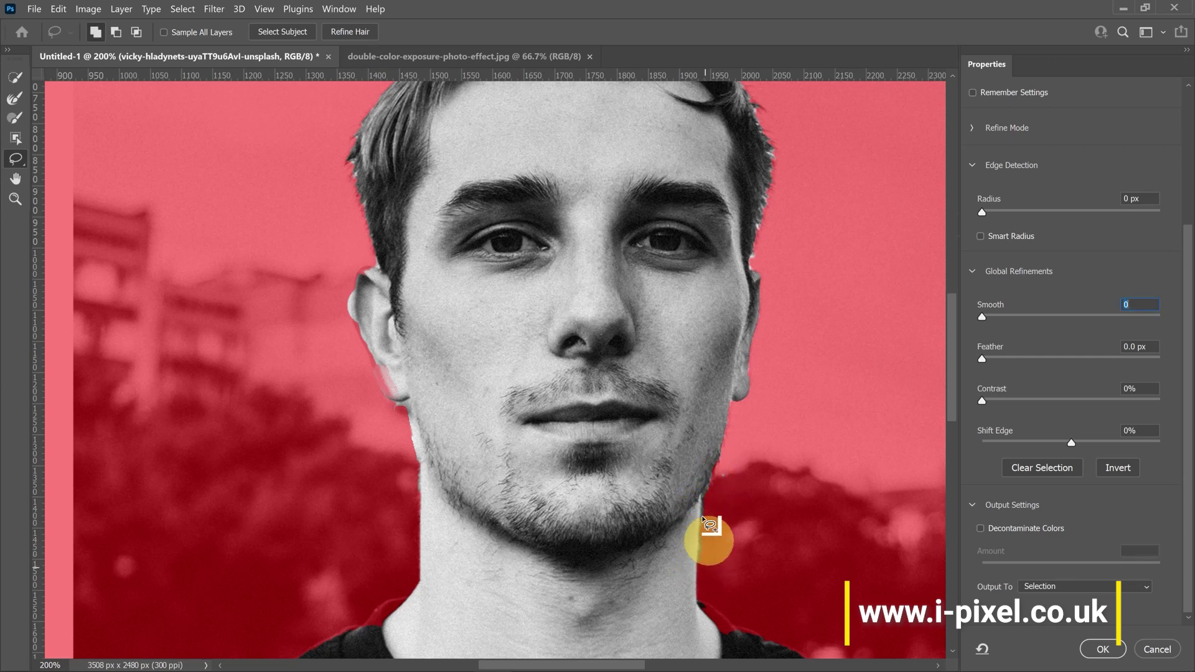
mouse_move(707, 609)
left_mouse_down()
mouse_move(751, 644)
mouse_move(685, 634)
left_mouse_up()
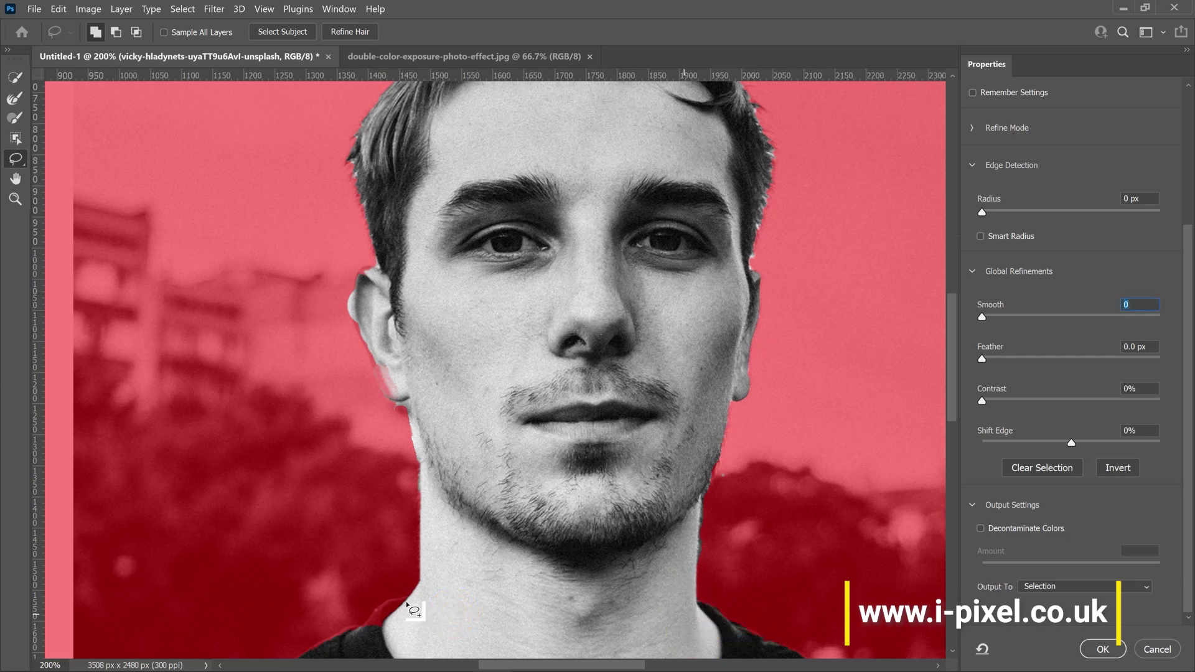
mouse_move(408, 603)
left_mouse_down()
mouse_move(365, 615)
mouse_move(418, 606)
mouse_move(470, 621)
mouse_move(550, 486)
mouse_move(485, 429)
left_mouse_up()
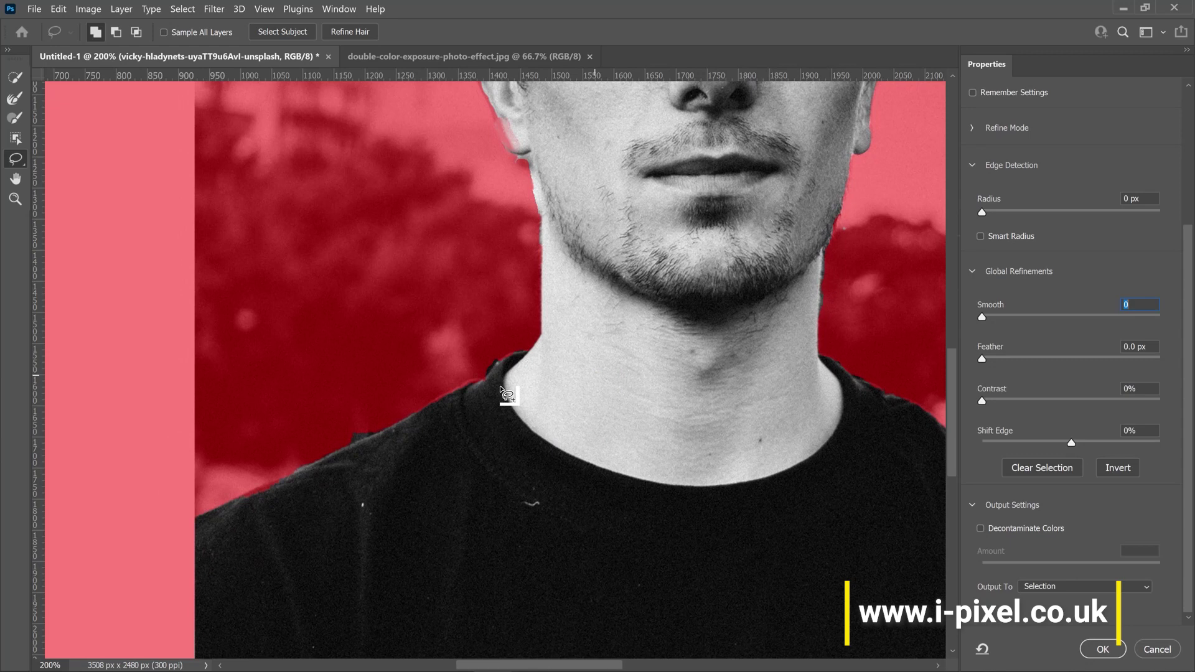
Step: Refine the mask edge along the collar, neck and hairline with the Refine Edge Brush
left_click(13, 102)
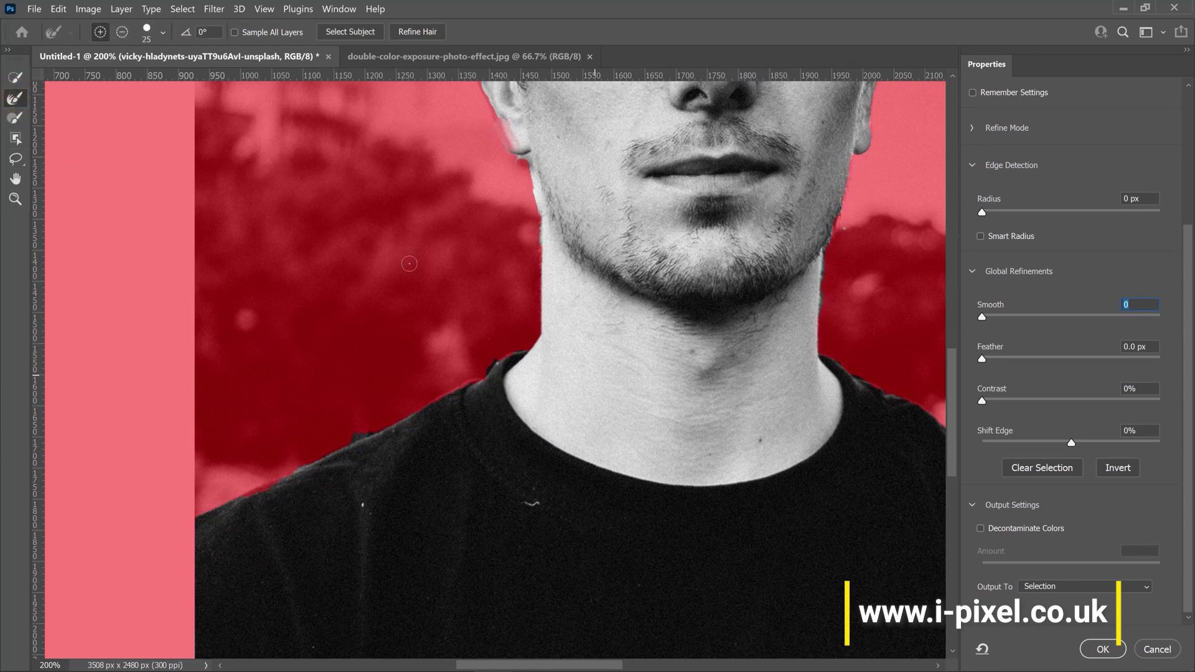
mouse_move(464, 383)
left_mouse_down()
mouse_move(333, 441)
mouse_move(382, 437)
left_mouse_up()
left_click_drag(682, 404, 330, 408)
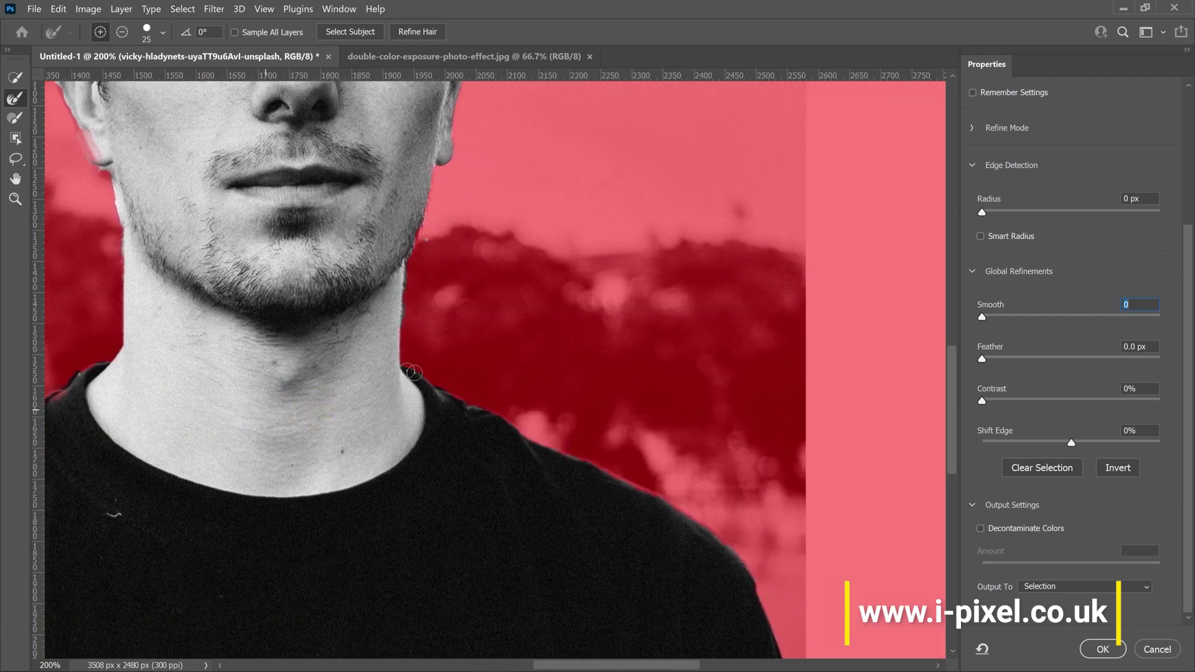
left_click_drag(404, 271, 404, 322)
left_click_drag(418, 249, 358, 562)
mouse_move(401, 364)
left_mouse_down()
mouse_move(435, 405)
mouse_move(466, 387)
left_mouse_up()
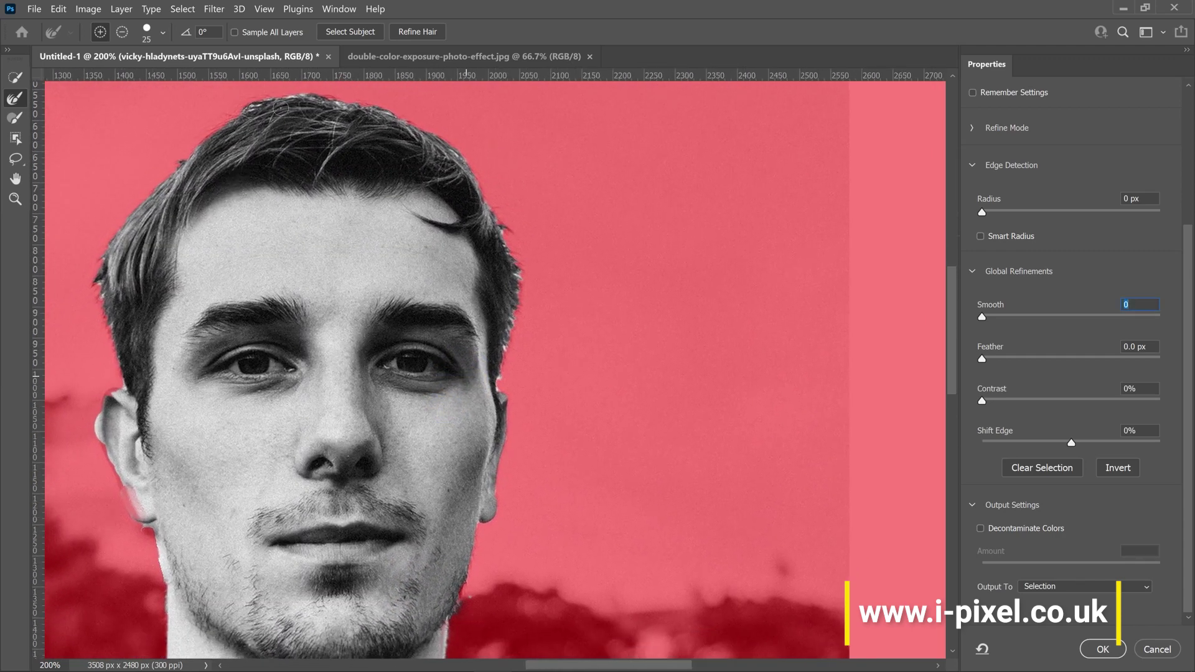
left_click_drag(290, 95, 276, 104)
left_click(245, 111)
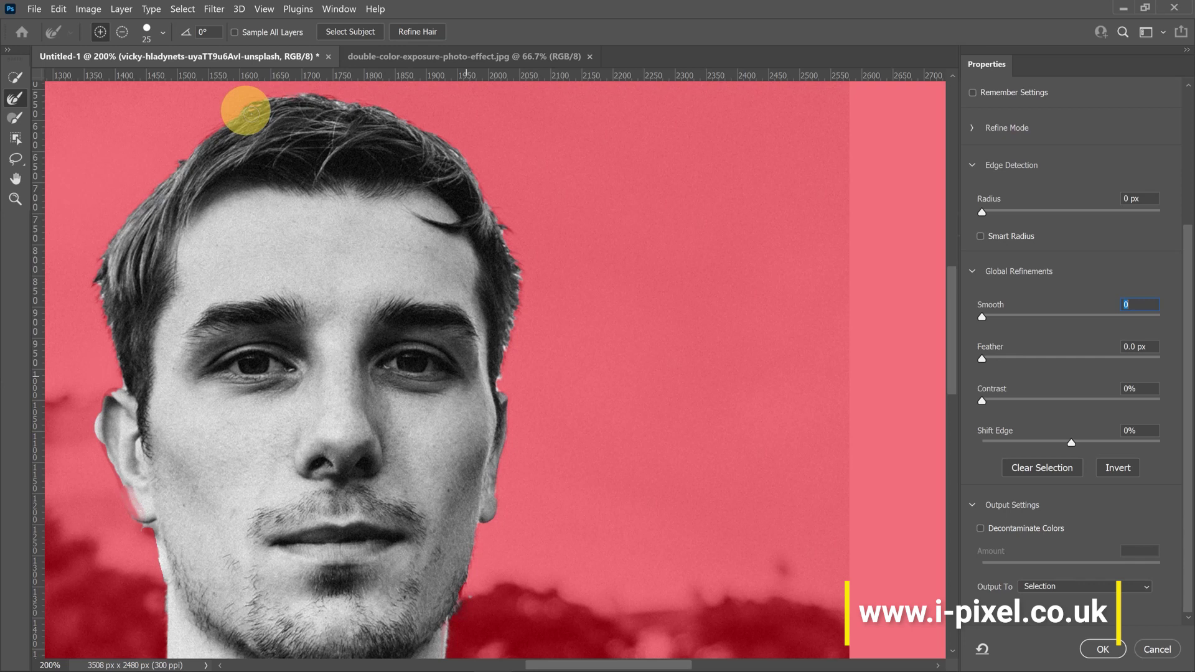
left_click(339, 109)
left_click(292, 106)
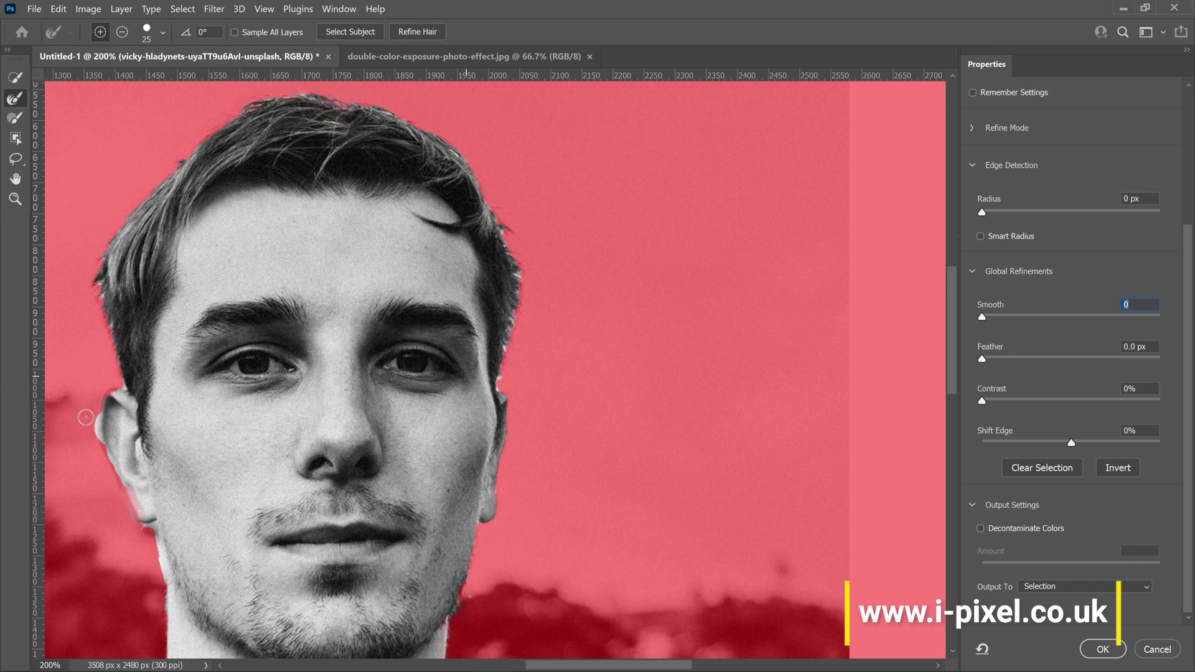
Step: Brush the selection edge beside the ear and under it by the jaw
left_click(15, 118)
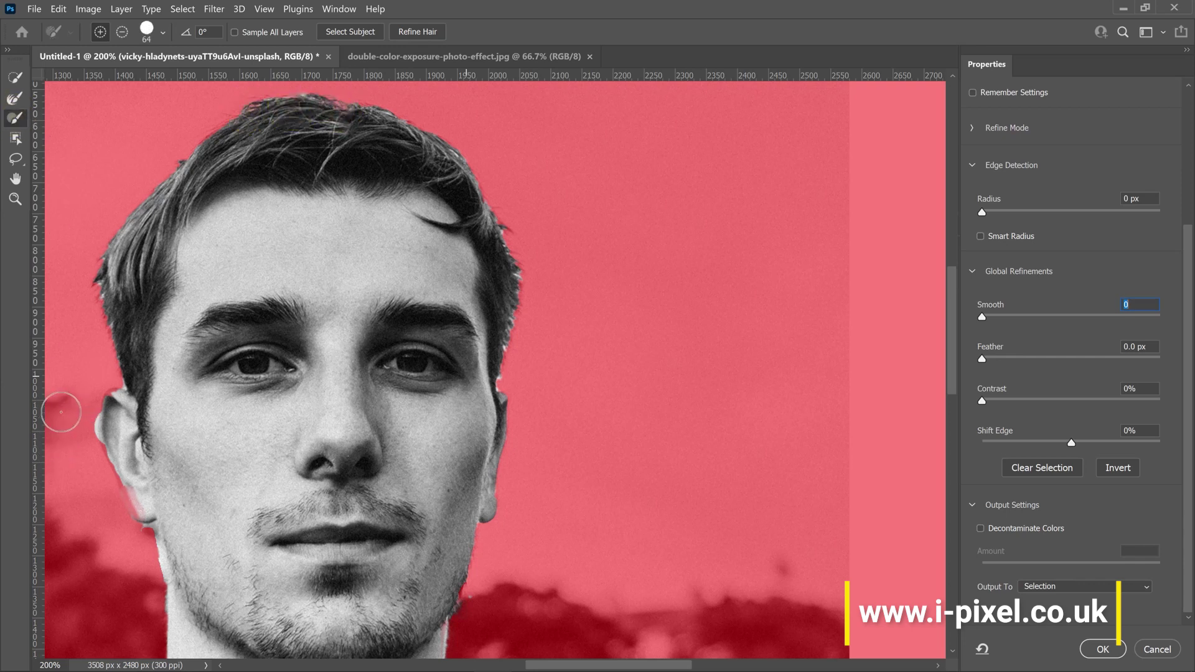
left_click(76, 421)
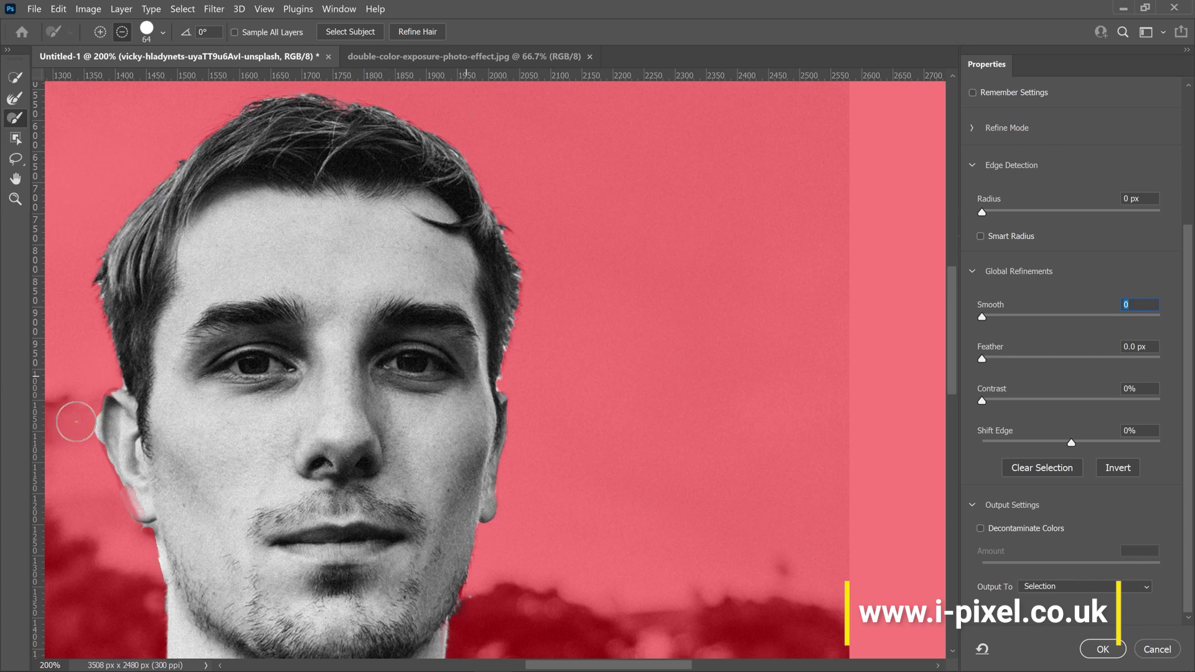
mouse_move(76, 421)
left_mouse_down()
mouse_move(79, 431)
mouse_move(74, 403)
mouse_move(99, 398)
mouse_move(118, 418)
mouse_move(111, 457)
left_mouse_up()
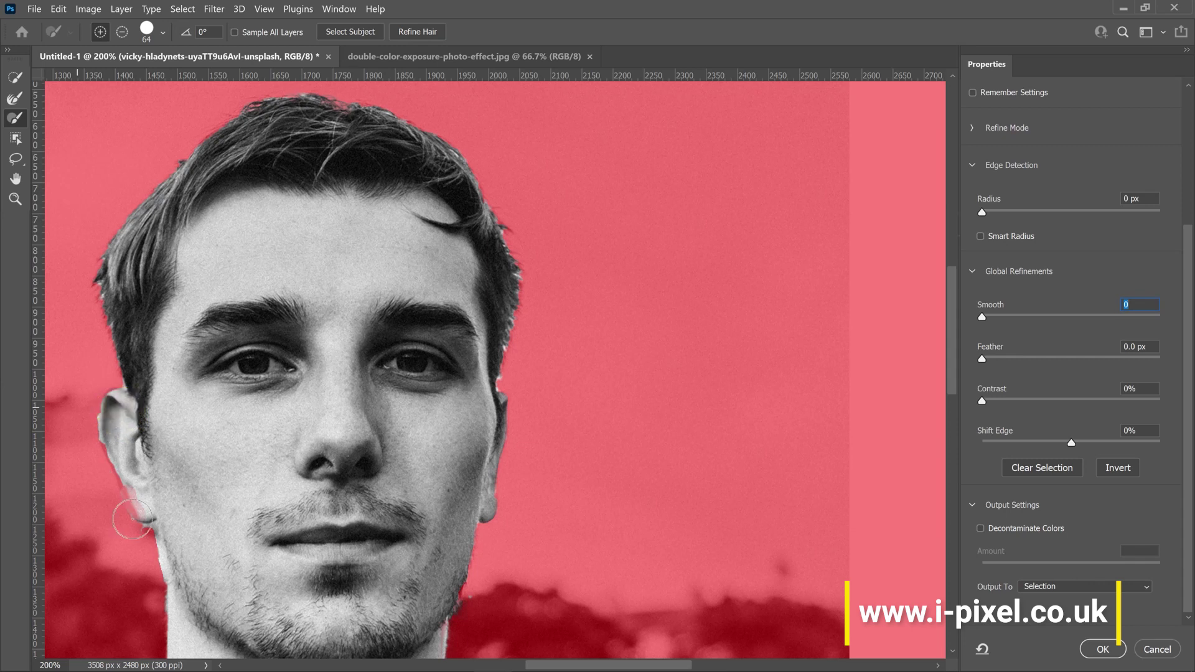
left_click_drag(150, 509, 134, 408)
Step: Set Smooth to 41 and Feather to 0.8 px, and output the selection to a new layer
key("ctrl+0")
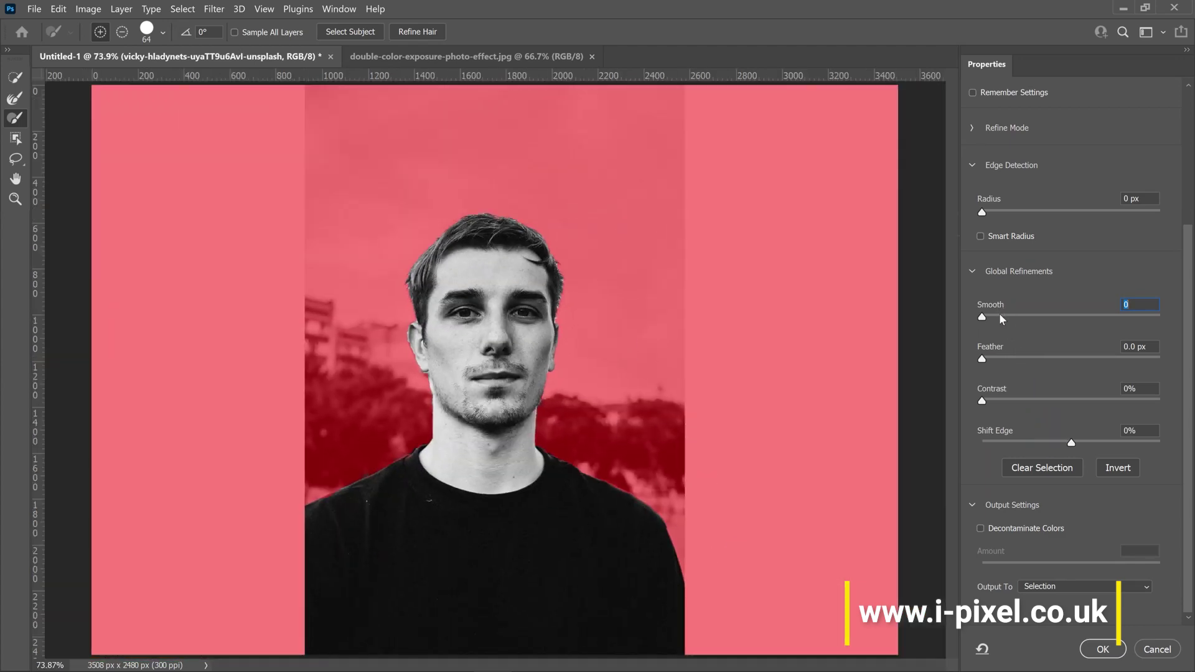
left_click_drag(999, 314, 1030, 313)
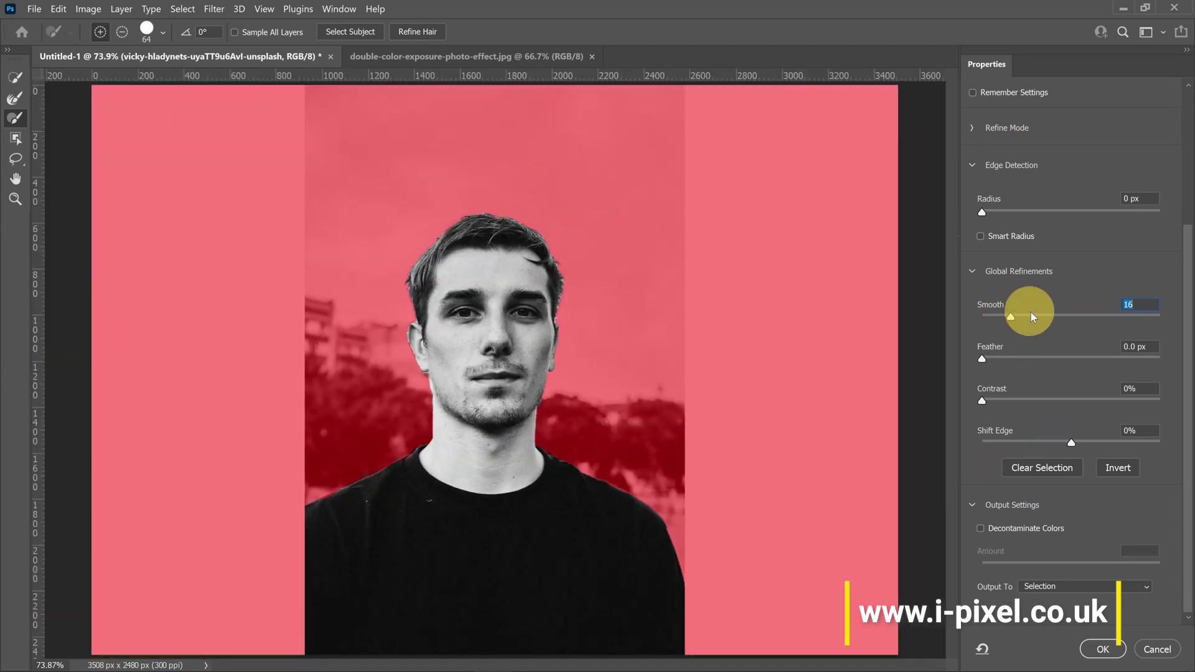
left_click(991, 359)
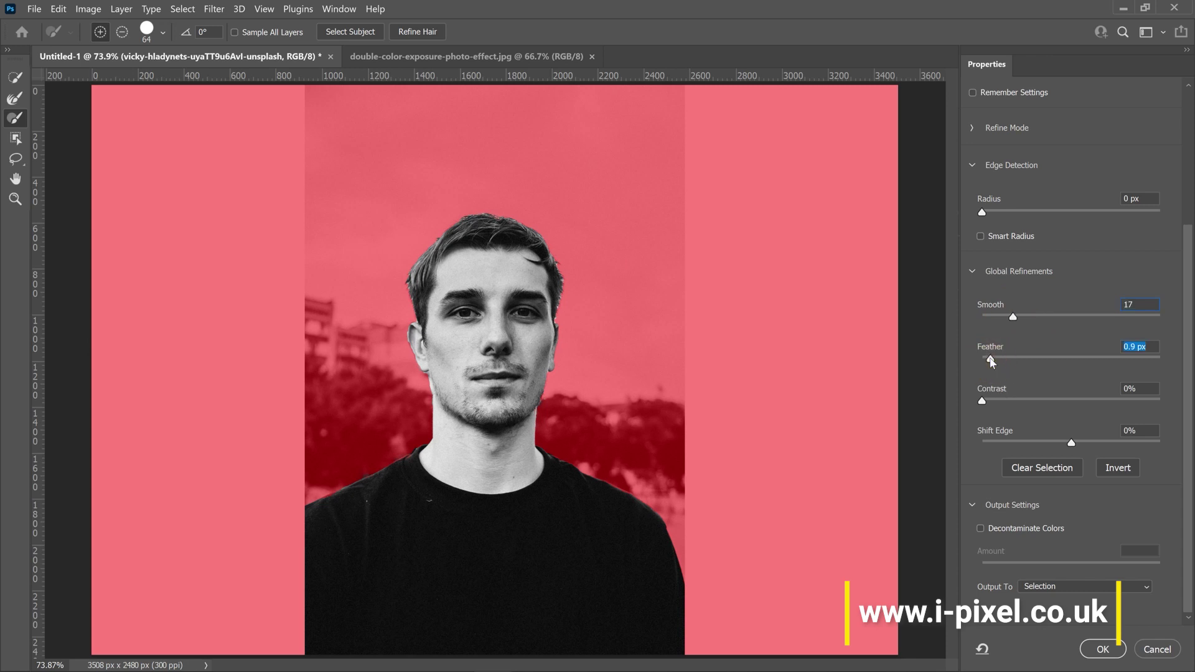
left_click(1037, 316)
left_click(1143, 567)
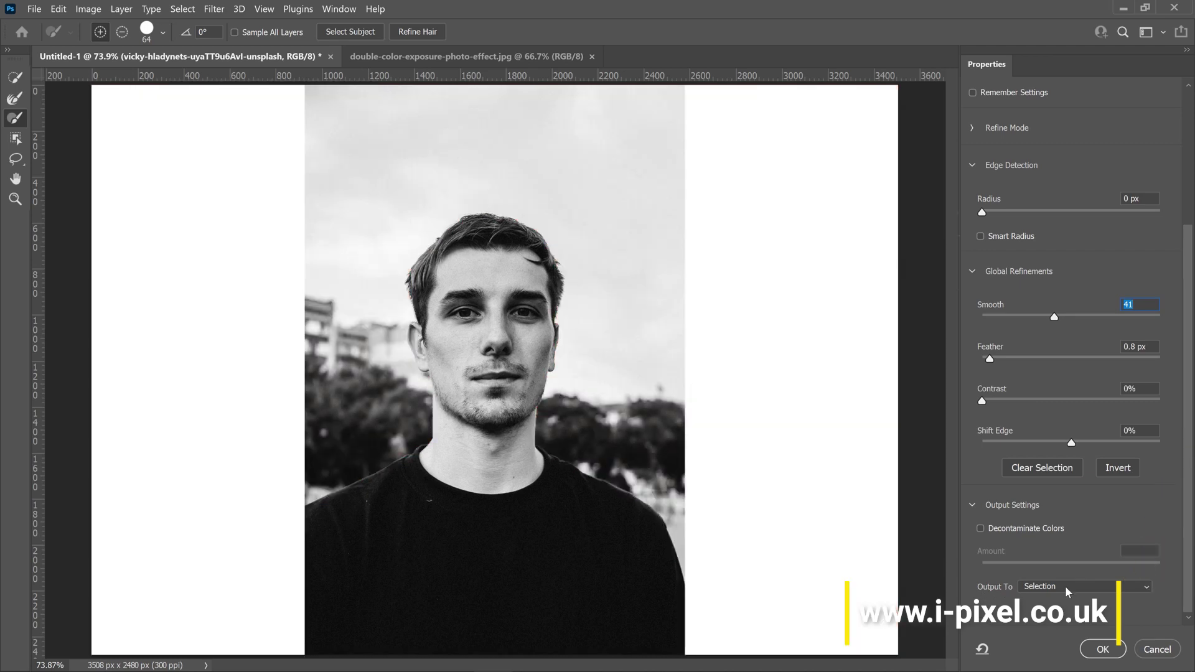
left_click(1067, 587)
left_click(1061, 633)
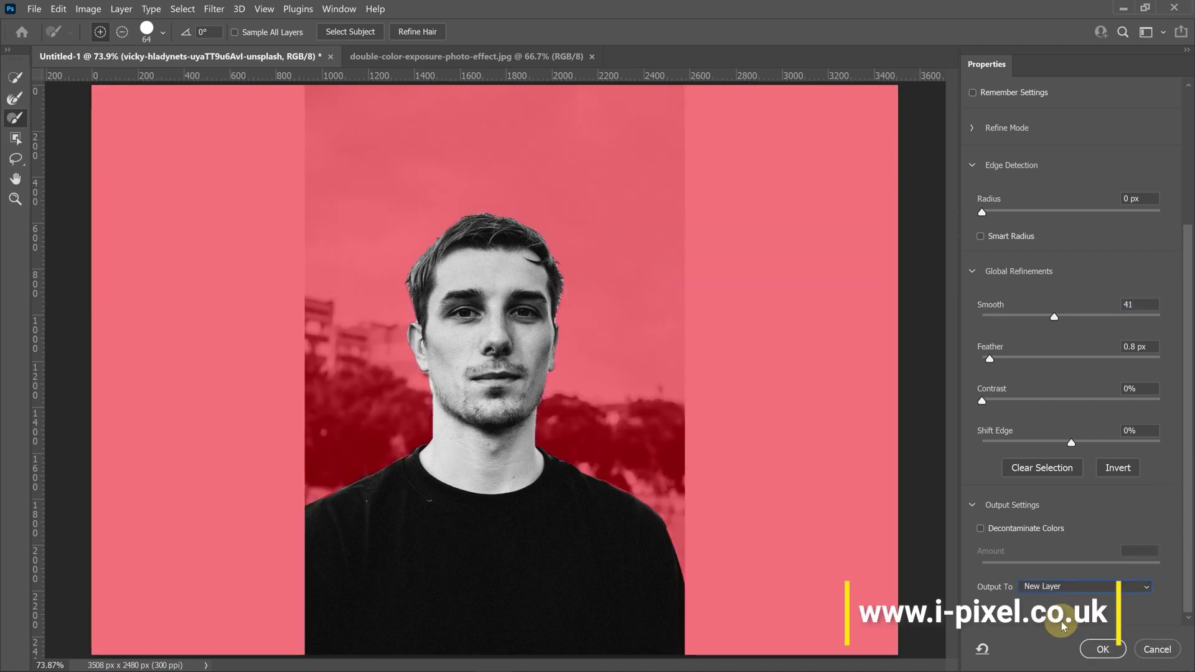
left_click(1097, 648)
key("ctrl+minus")
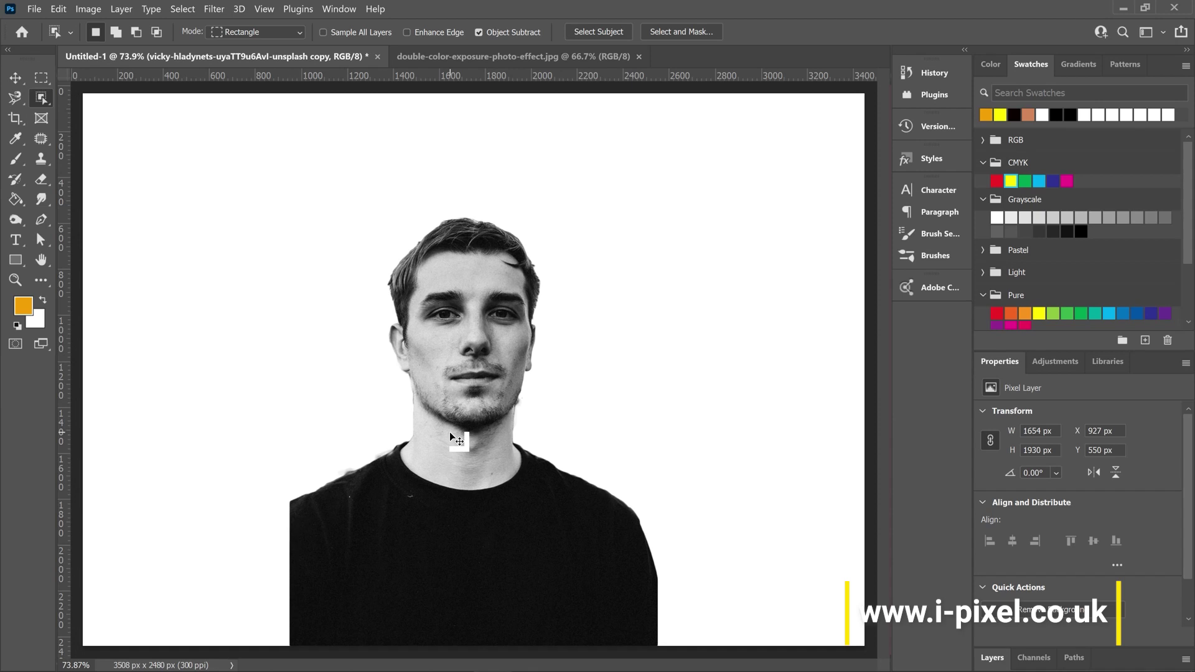
Step: Scale the cut-out portrait to about 107% and rest it on the canvas bottom
left_click(15, 77)
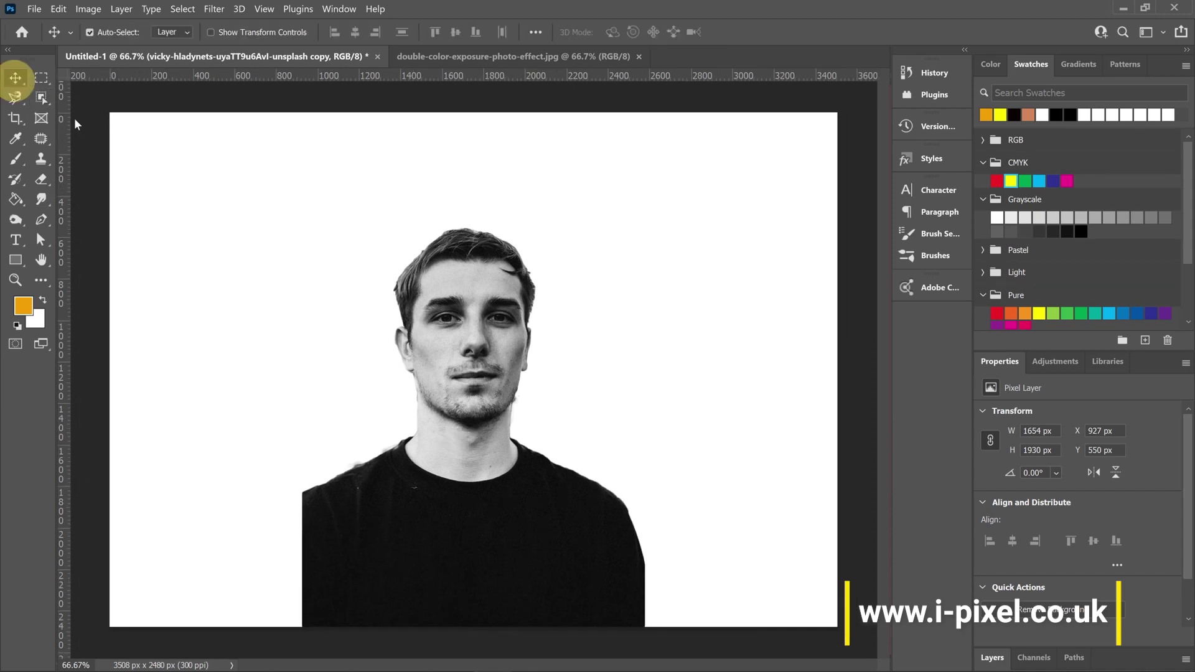
left_click_drag(460, 378, 446, 348)
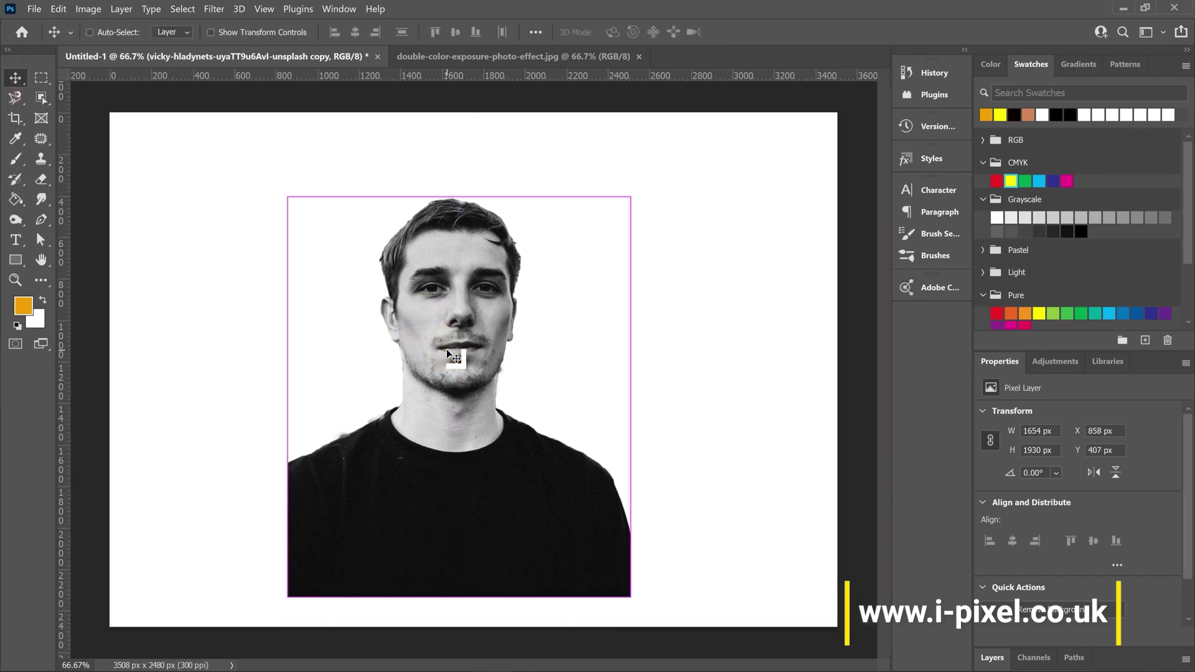
key("ctrl+t")
left_click_drag(631, 195, 653, 170)
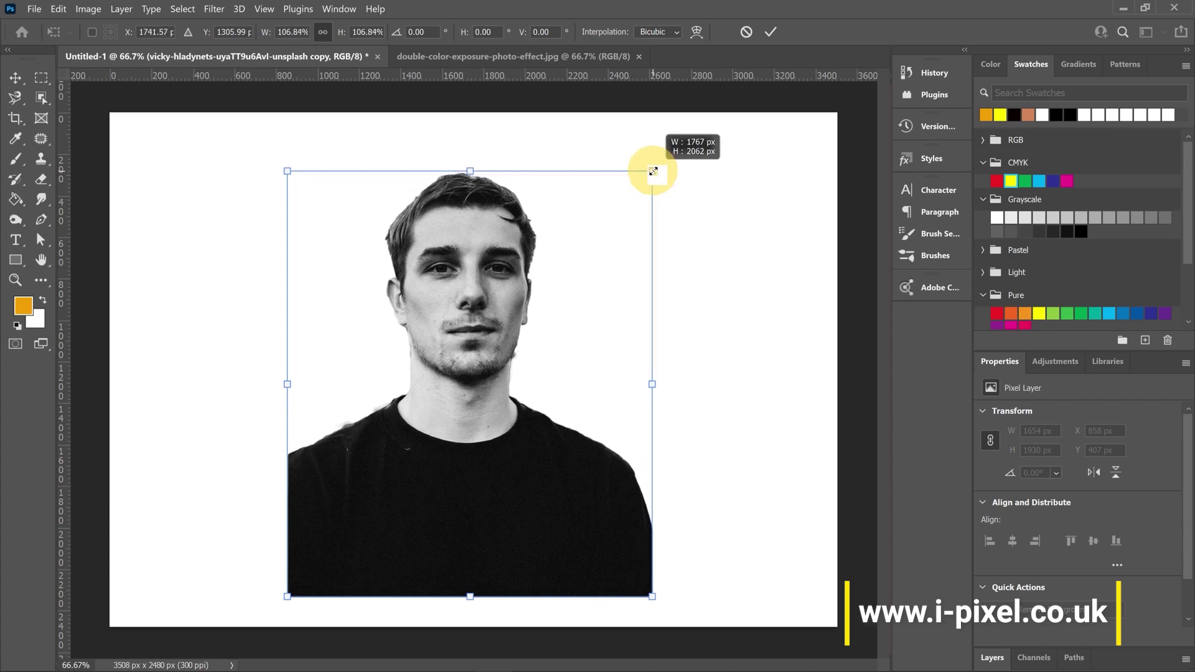
left_click_drag(461, 285, 488, 334)
key("Return")
Step: Duplicate the portrait copy layer to create a 'copy 2' layer
left_click(996, 657)
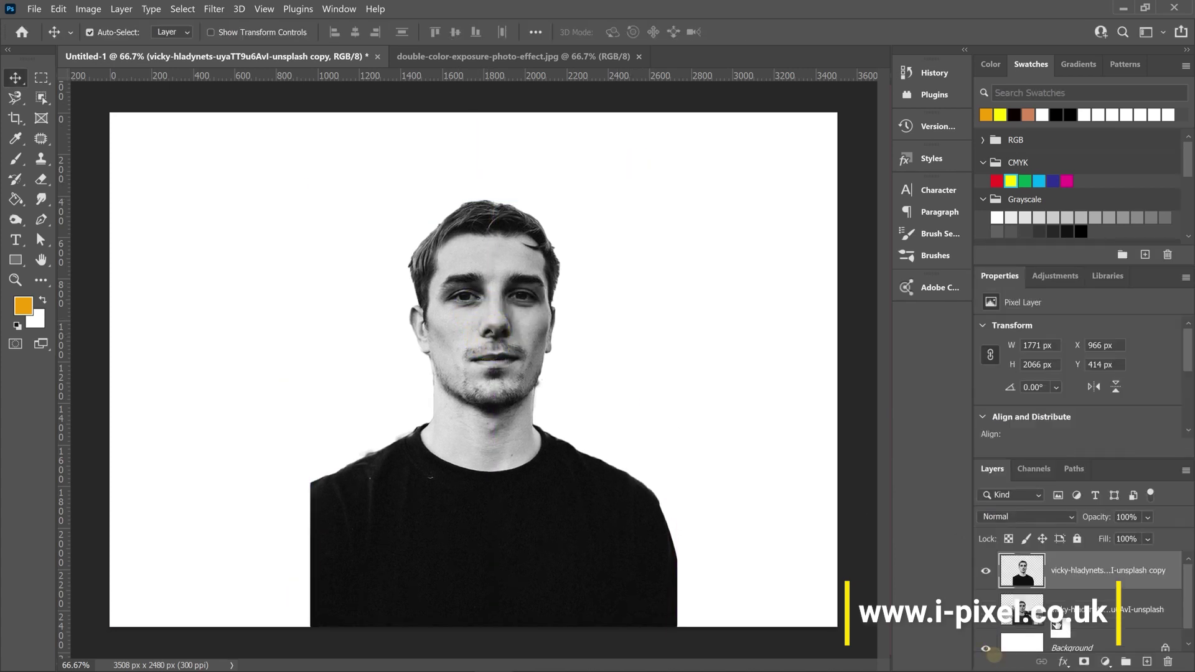
left_click_drag(1061, 576, 1071, 586)
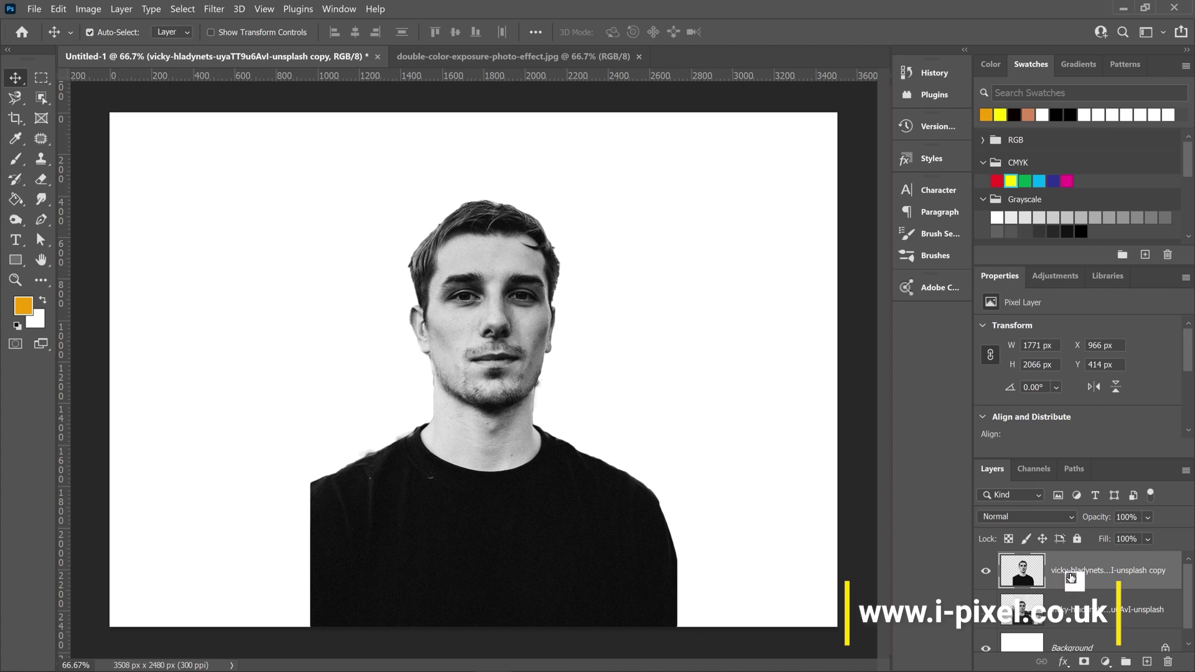
key("ctrl+j")
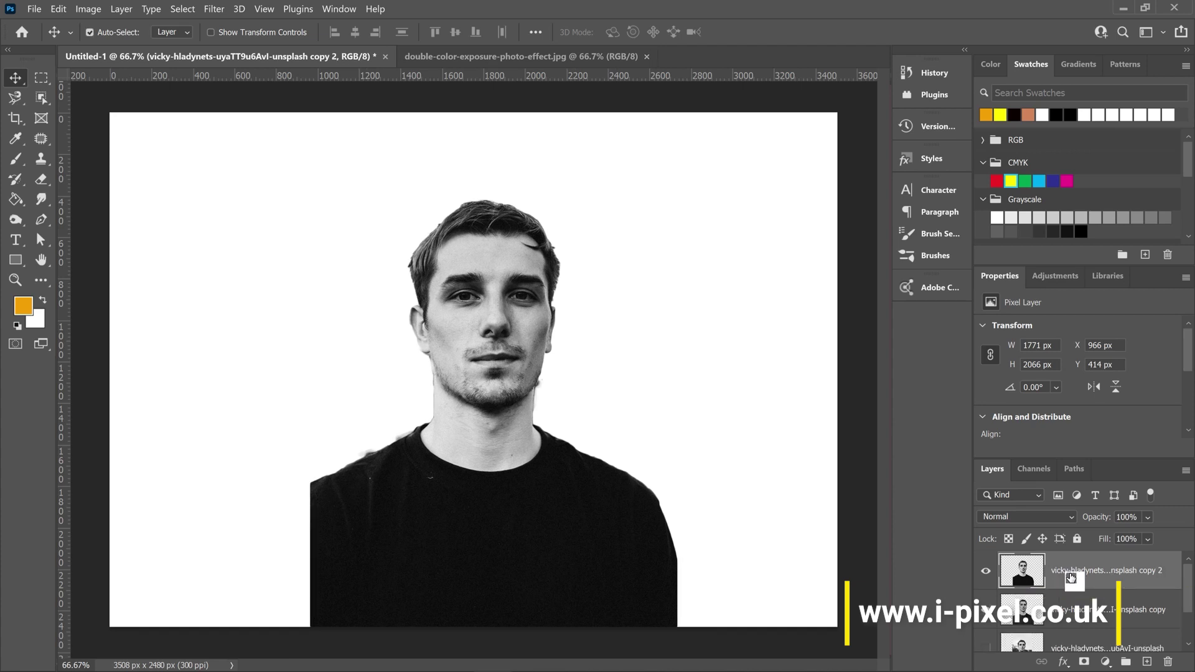
left_click_drag(1070, 578, 1066, 659)
Step: In Blending Options, uncheck the G and B channels so the newest copy keeps only red
left_click(1064, 662)
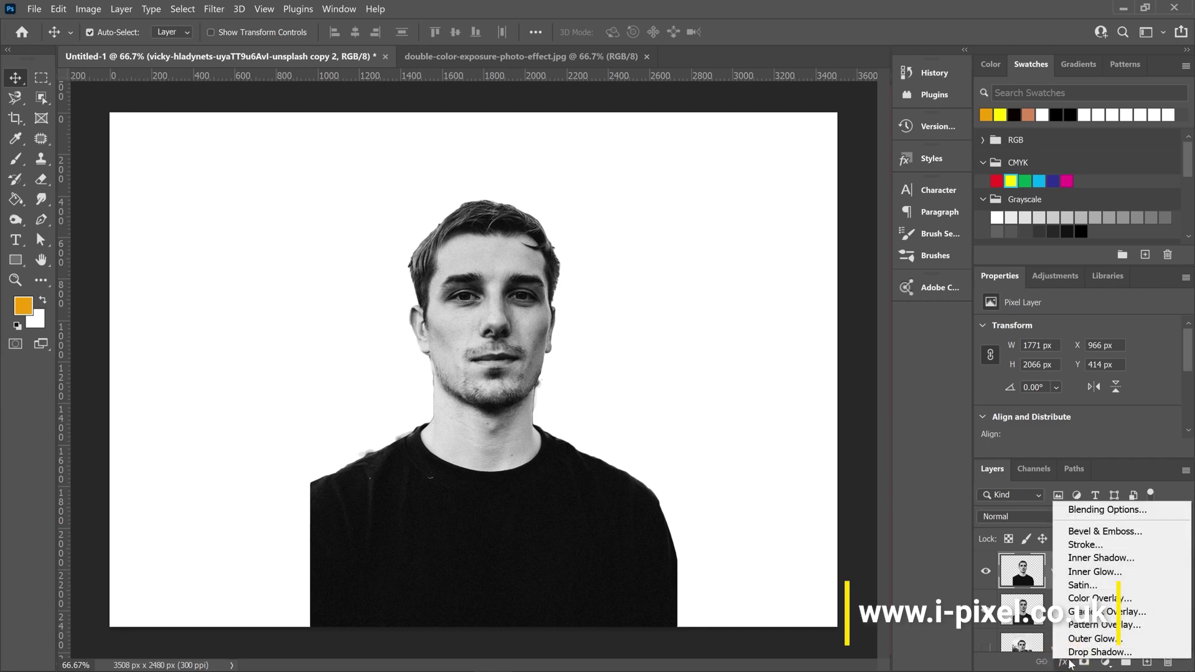
left_click(1114, 509)
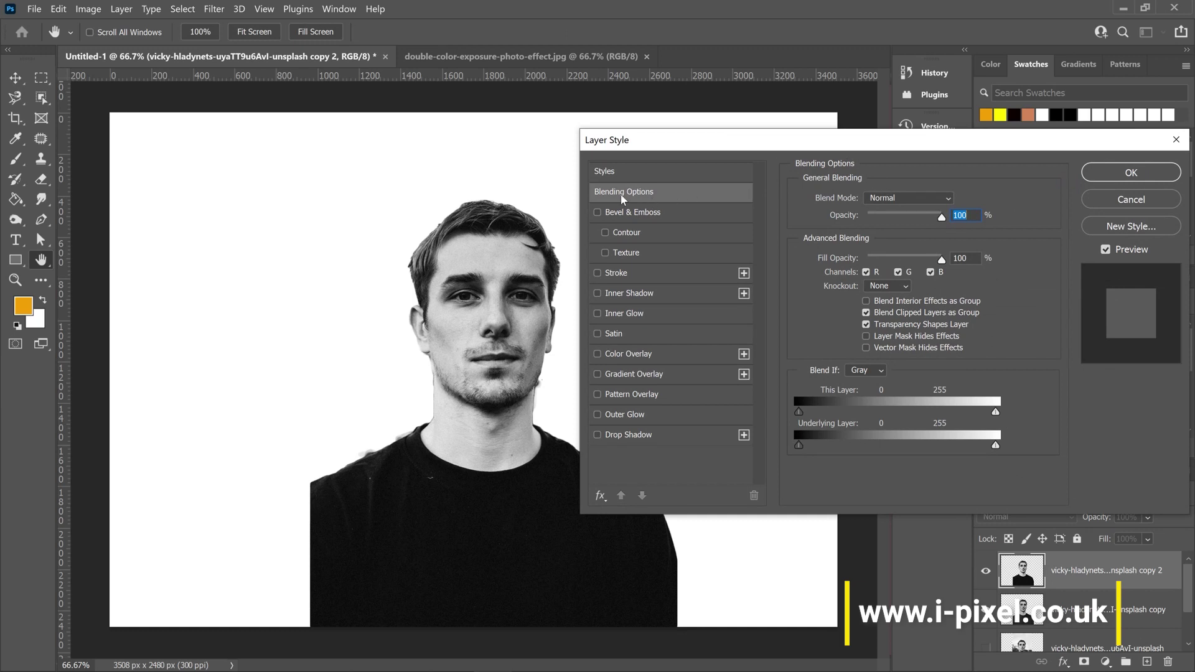
left_click(898, 272)
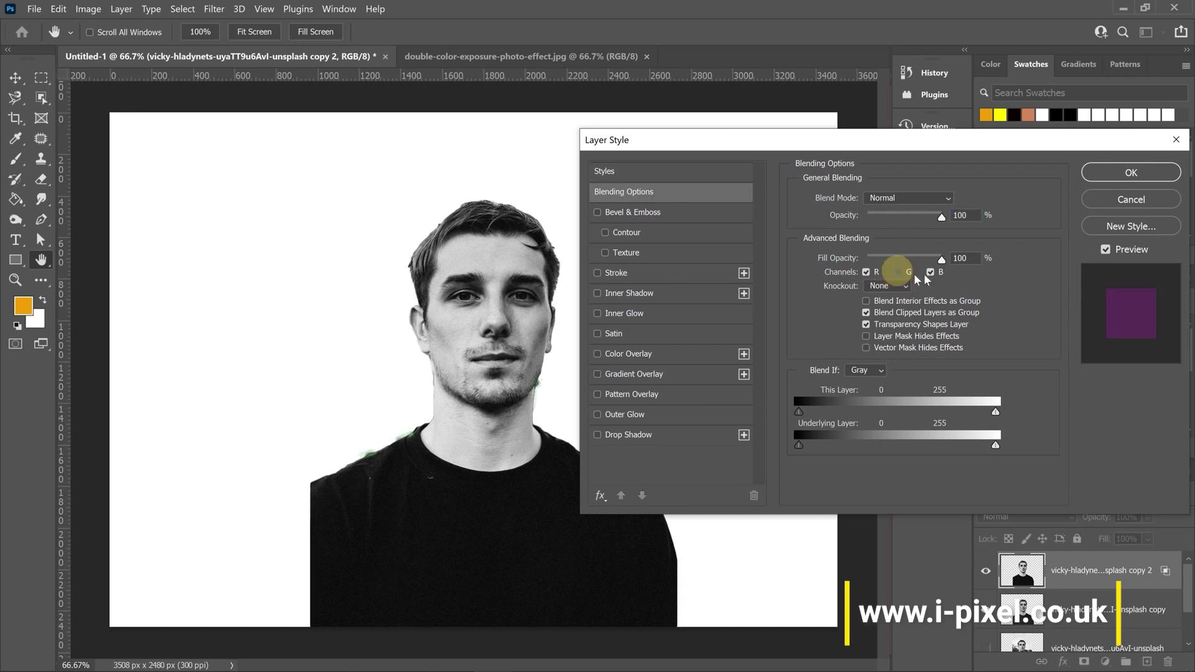
left_click(931, 272)
left_click(1135, 176)
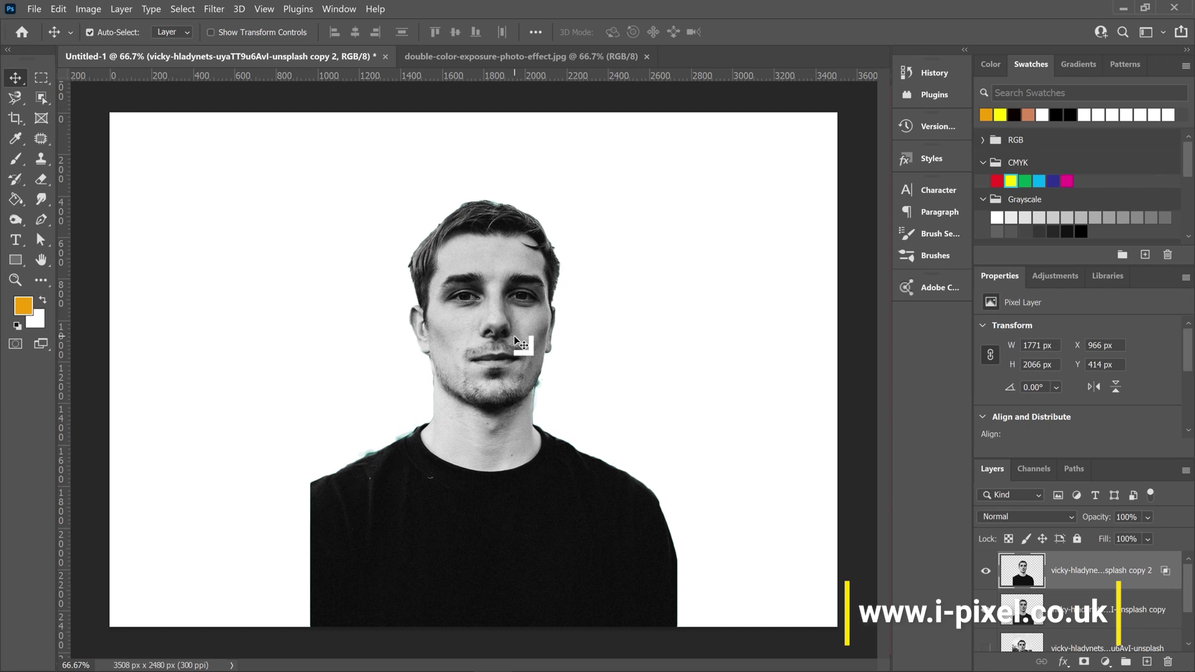
Step: Offset the red copy sideways to X 1003 px, revealing red and cyan fringes
left_click_drag(514, 336, 478, 334)
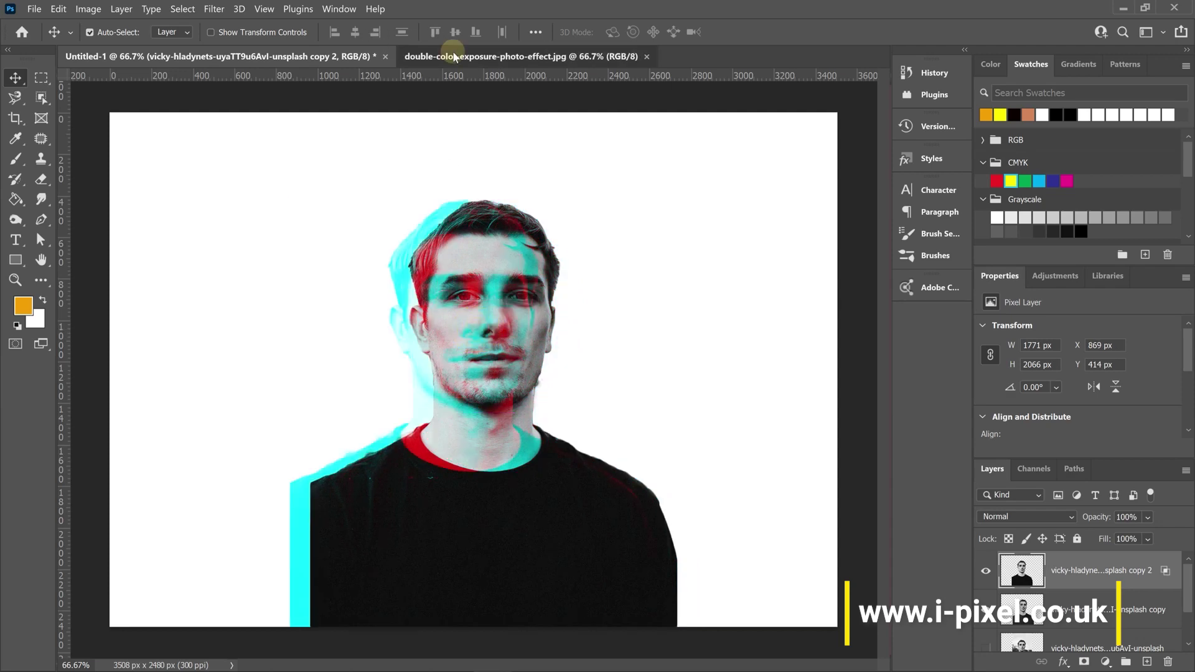
left_click(429, 56)
left_click(261, 56)
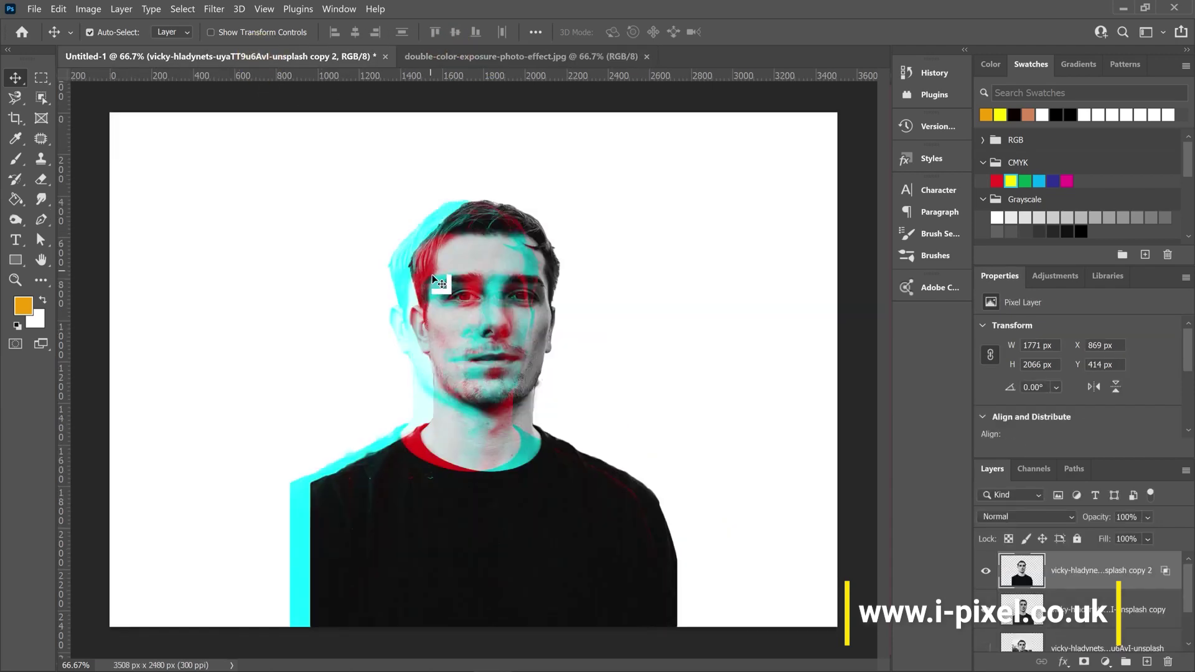
left_click_drag(467, 266, 488, 319)
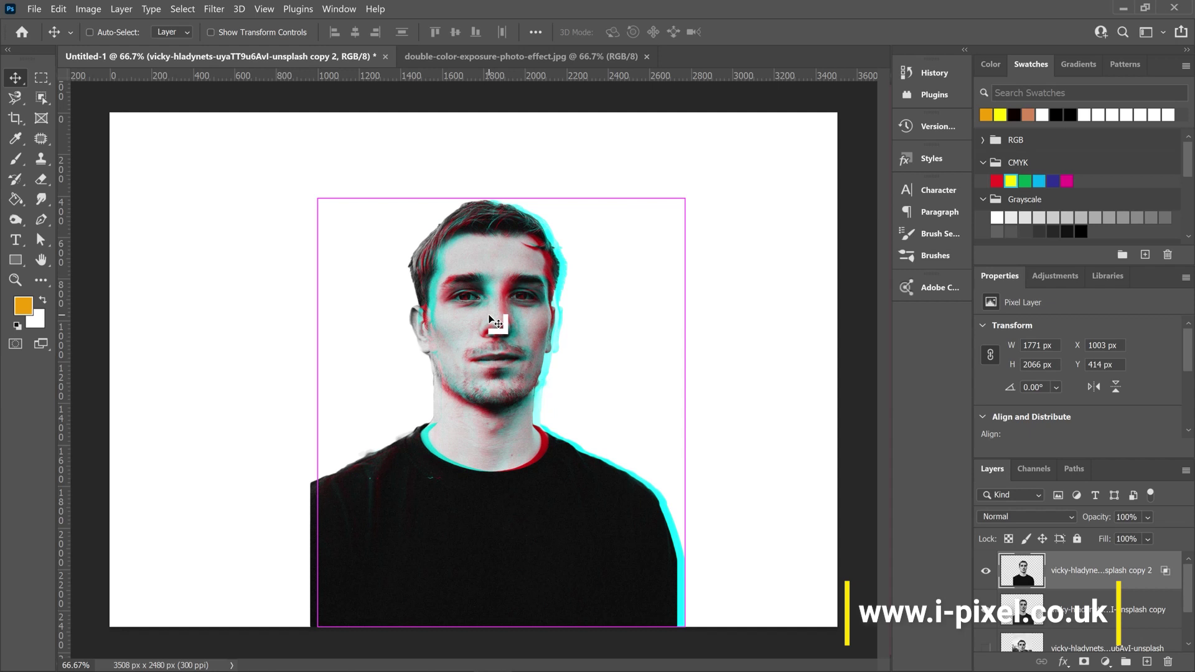
Step: Flip the red copy horizontally, enlarge it to 1905 × 2191 px, tilt slightly, and place it at X 725 px
key("ctrl+t")
right_click(510, 317)
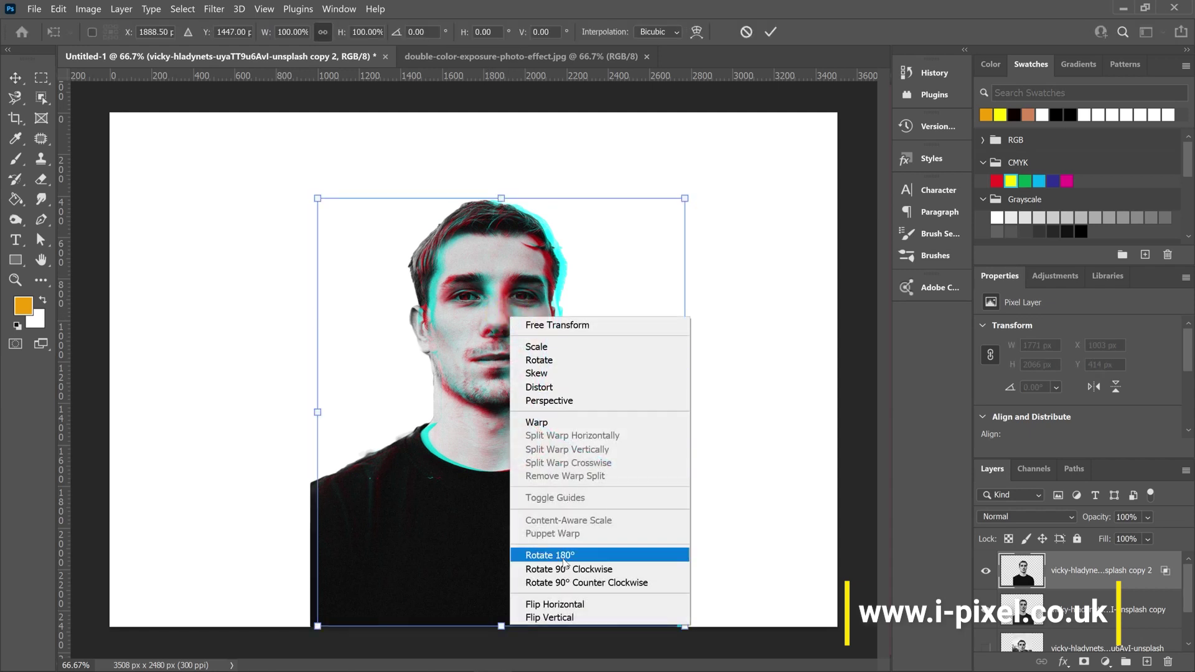
left_click(561, 606)
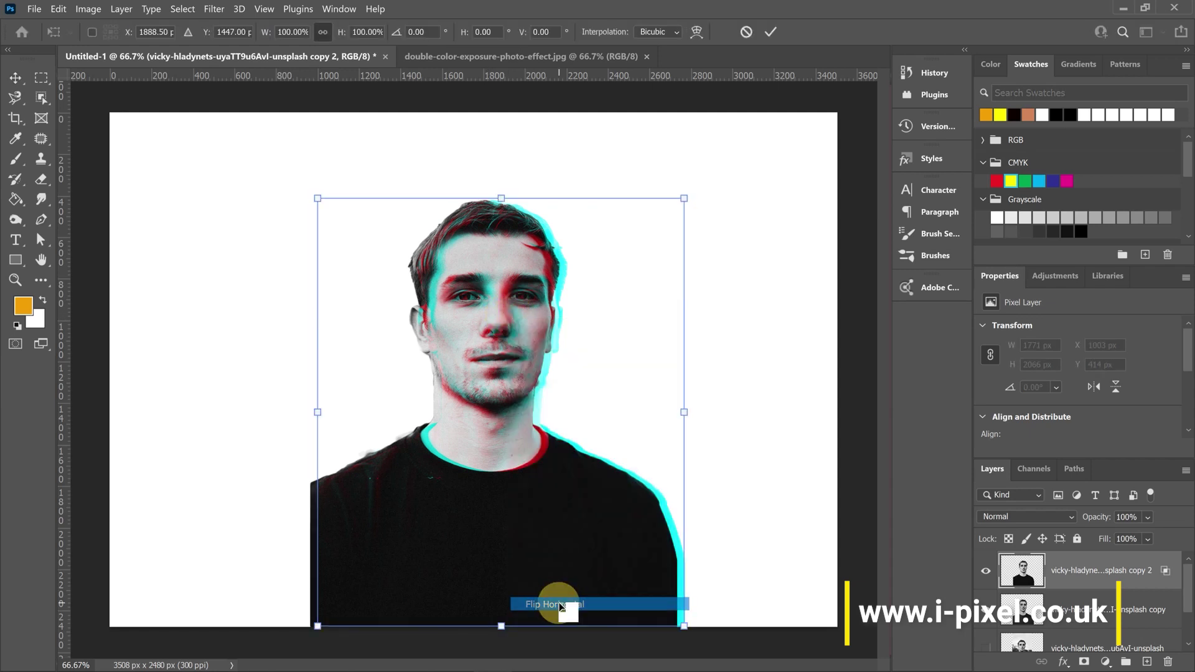
left_click_drag(535, 373, 492, 372)
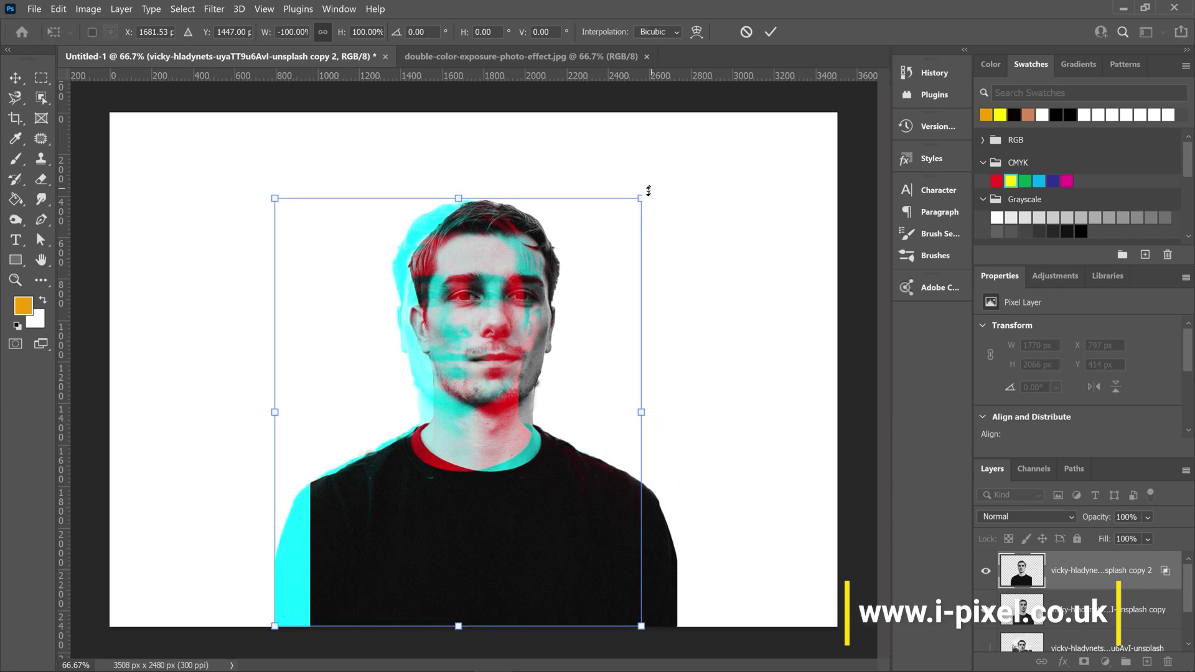
left_click_drag(648, 190, 680, 159)
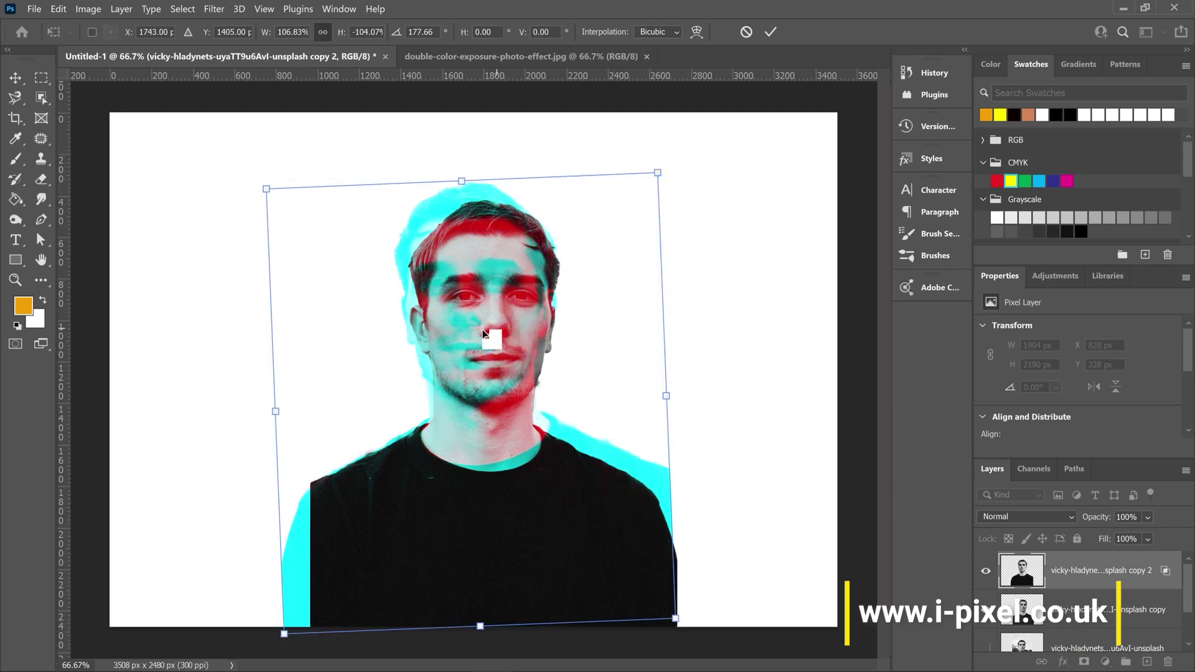
left_click_drag(477, 342, 446, 366)
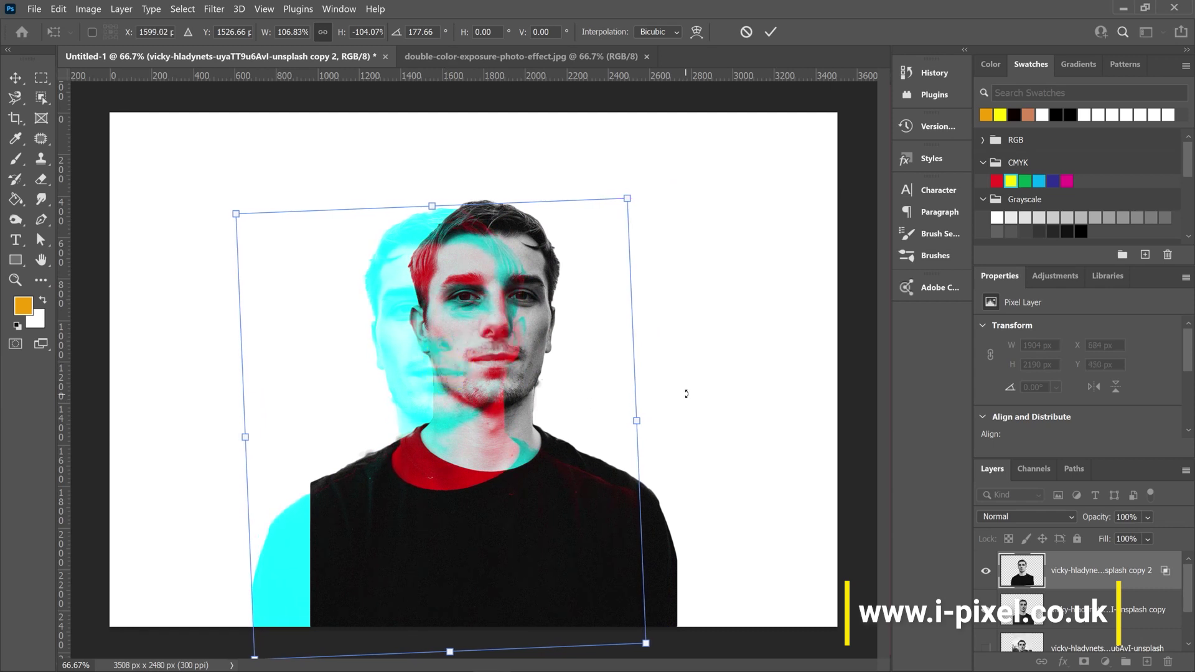
key("Return")
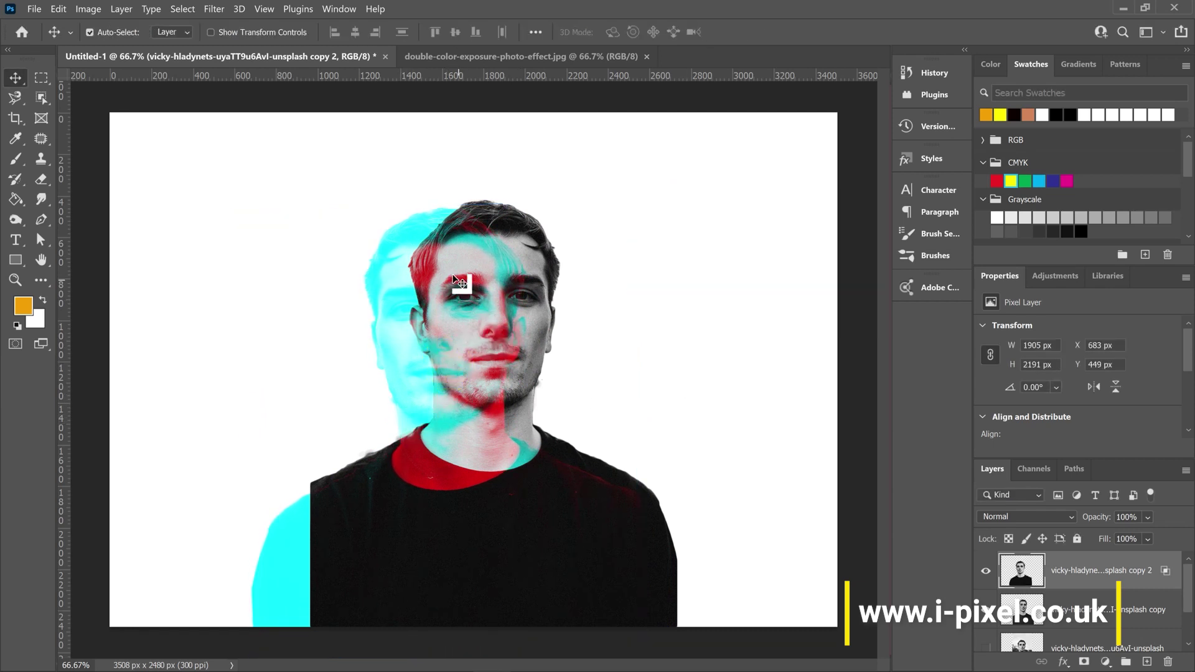
left_click_drag(461, 320, 468, 309)
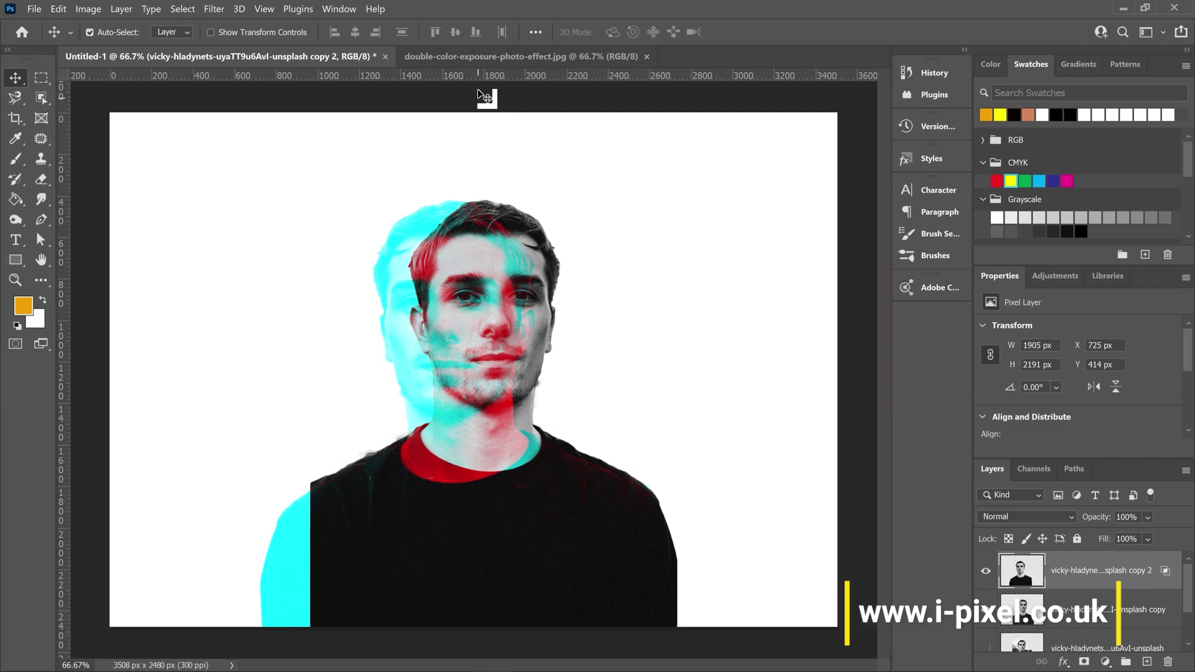
Step: Comparing against the reference, drag the mirrored copy right to X 802 px
left_click(483, 49)
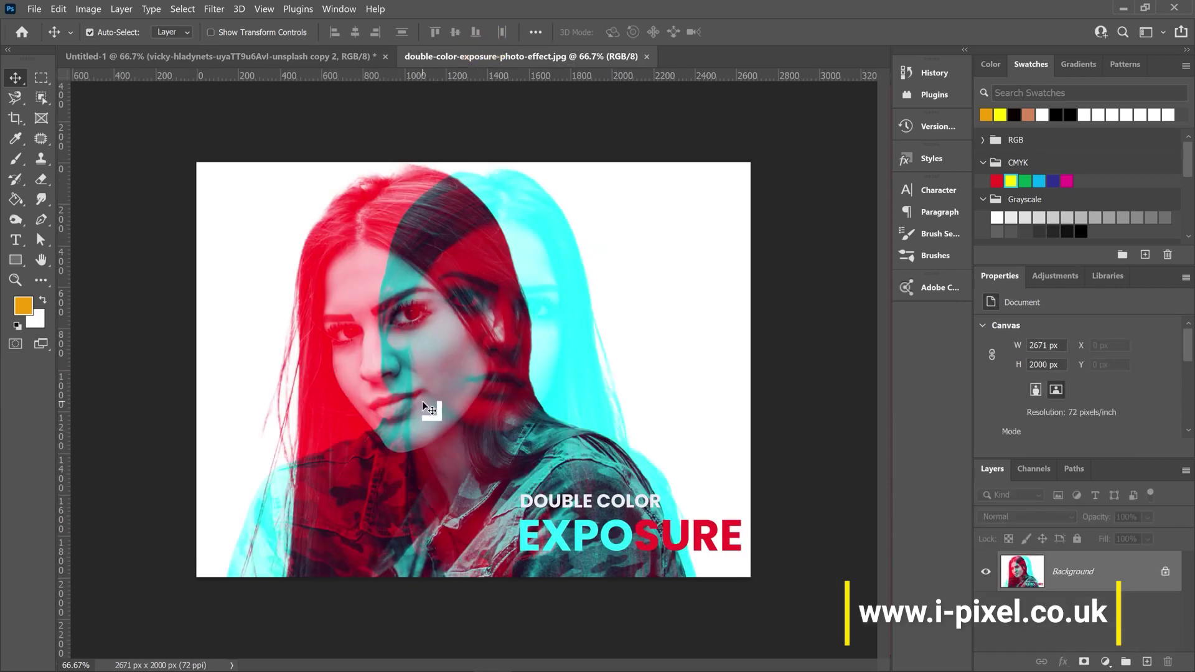
left_click(252, 56)
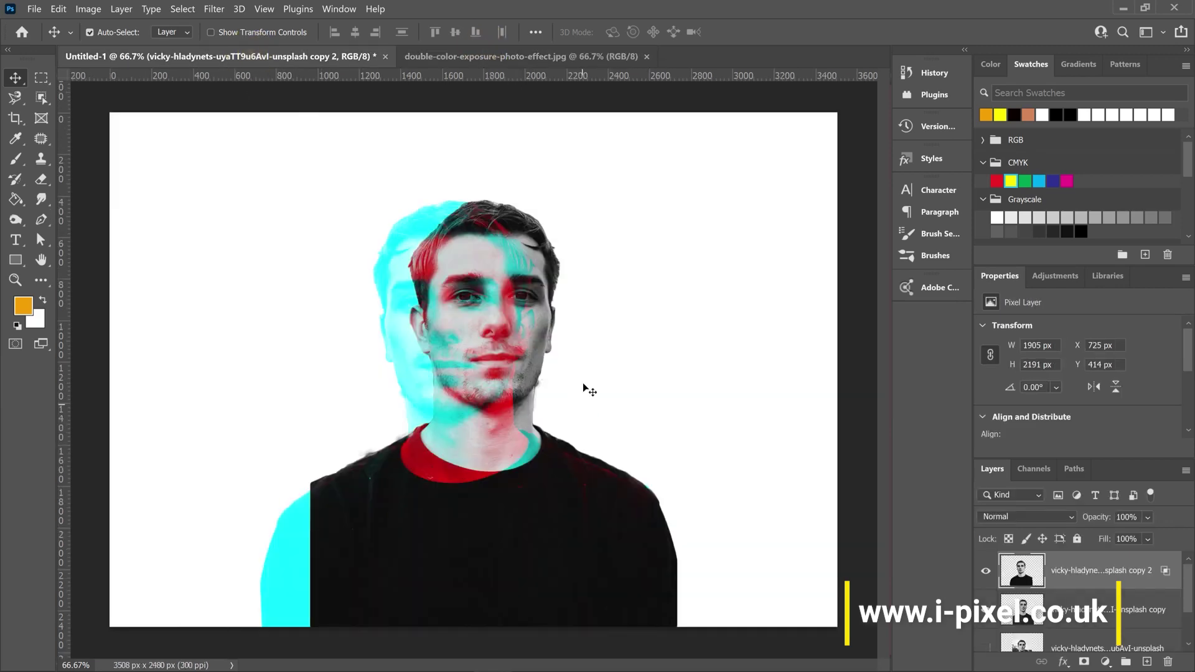
left_click_drag(1095, 568, 438, 273)
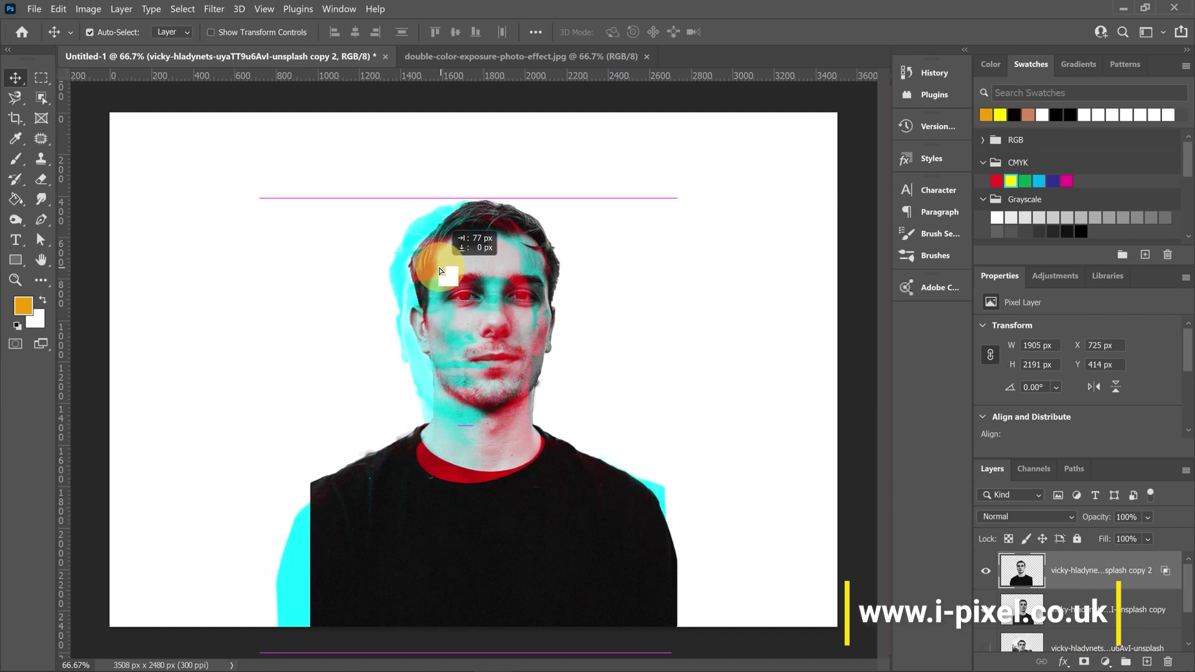
left_click_drag(439, 271, 453, 295)
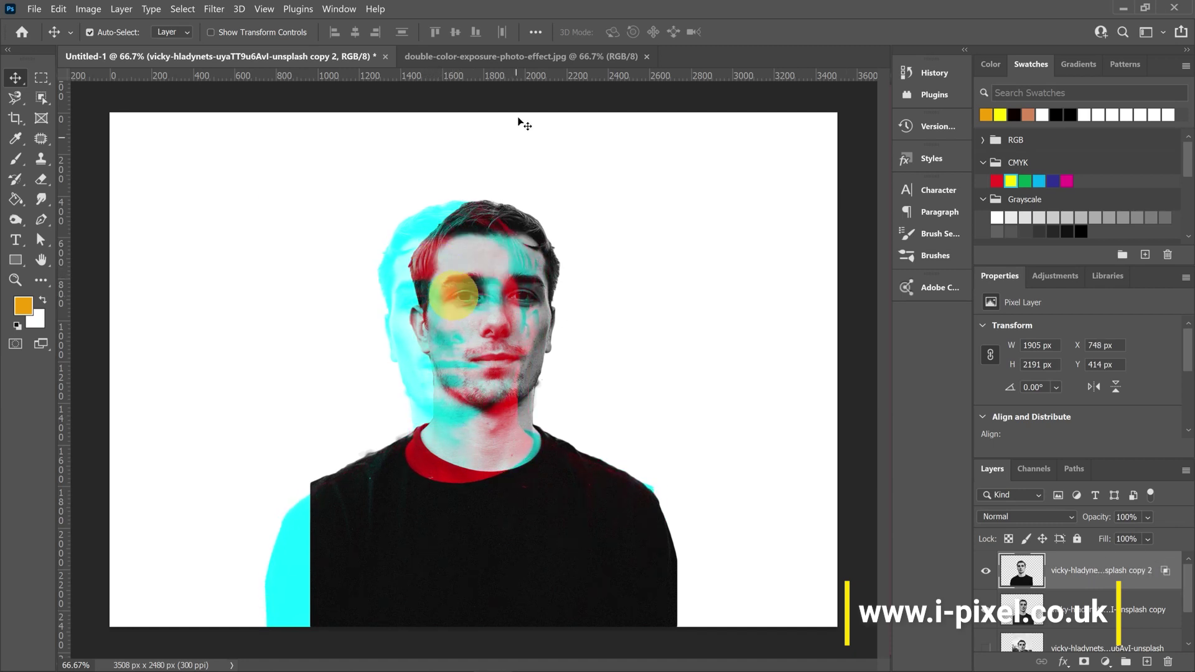
left_click(510, 55)
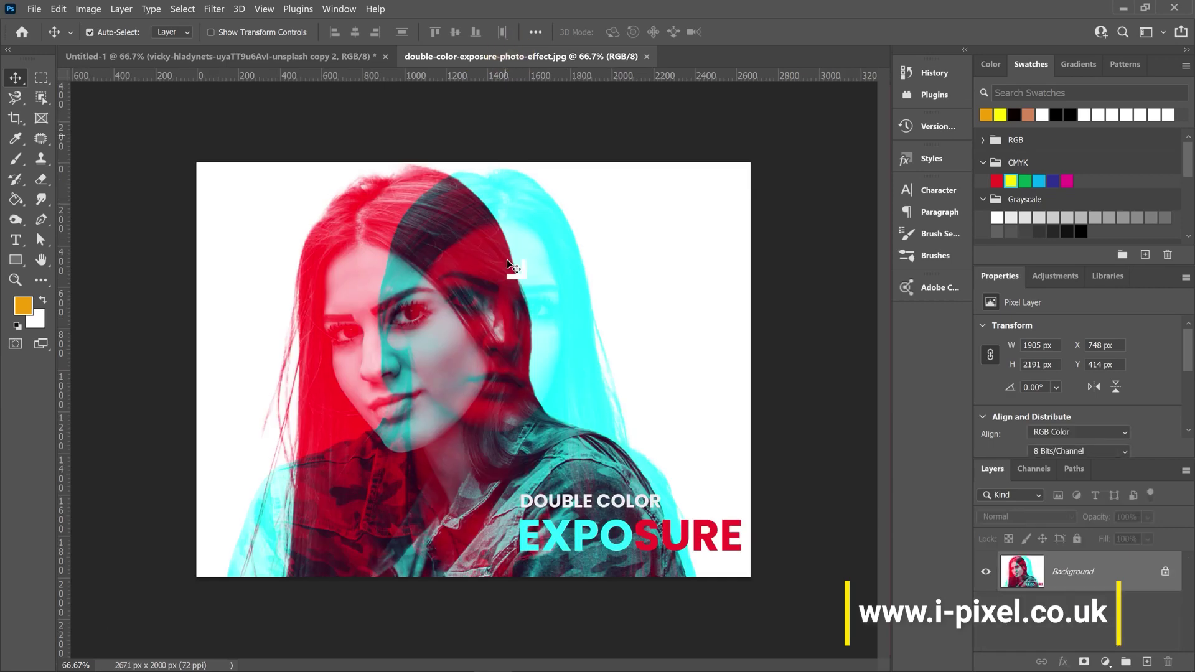
left_click(242, 60)
left_click_drag(465, 306, 470, 312)
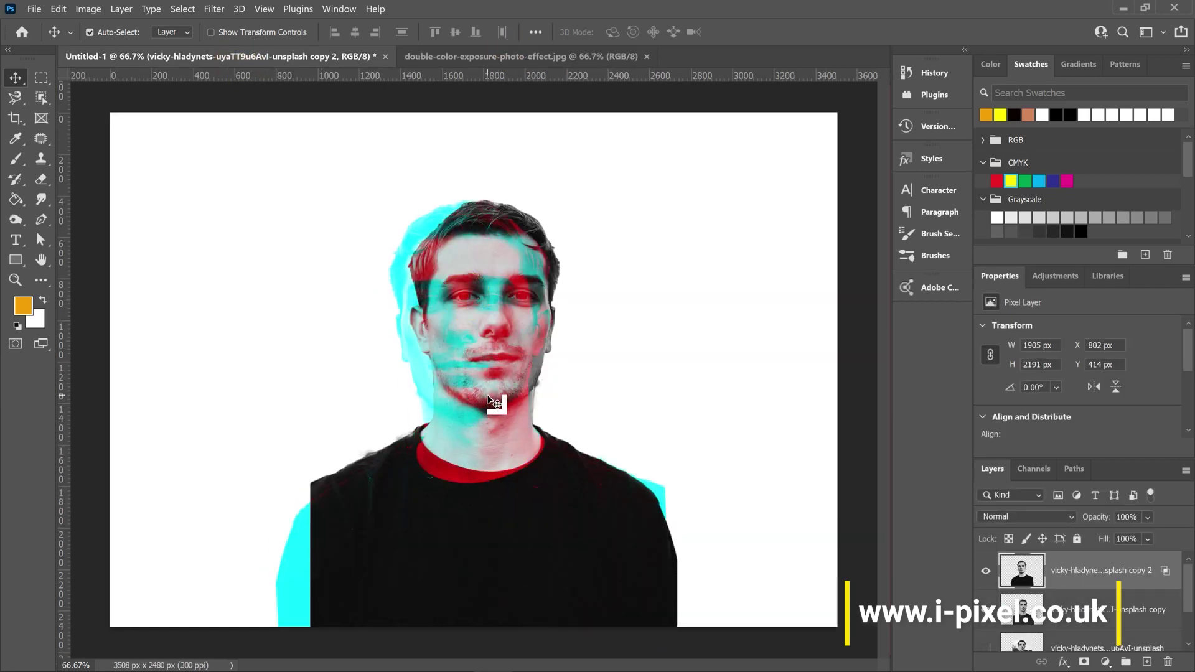